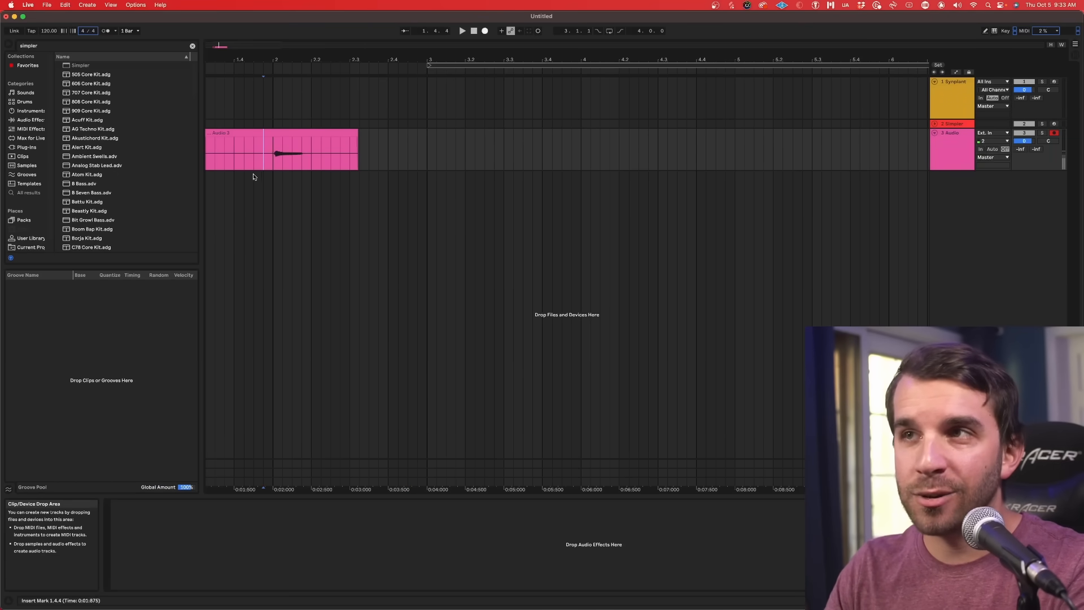
Step: Load the recorded audio clip into Simpler as its sample and arm the Simpler track
{"action": "key", "text": "space"}
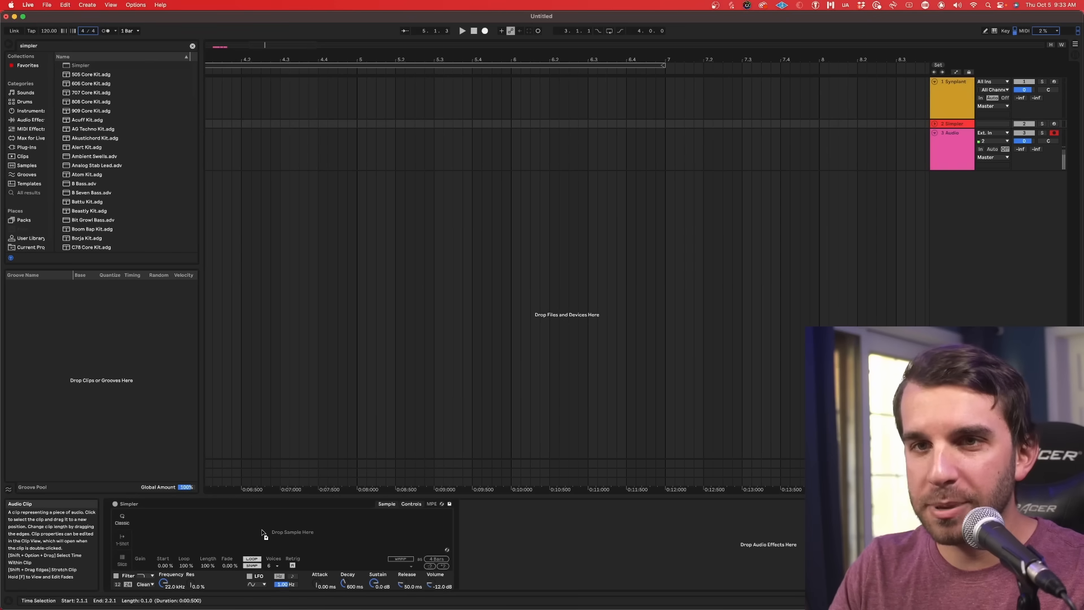
{"action": "left_click_drag", "start_coordinate": [284, 531], "coordinate": [282, 530]}
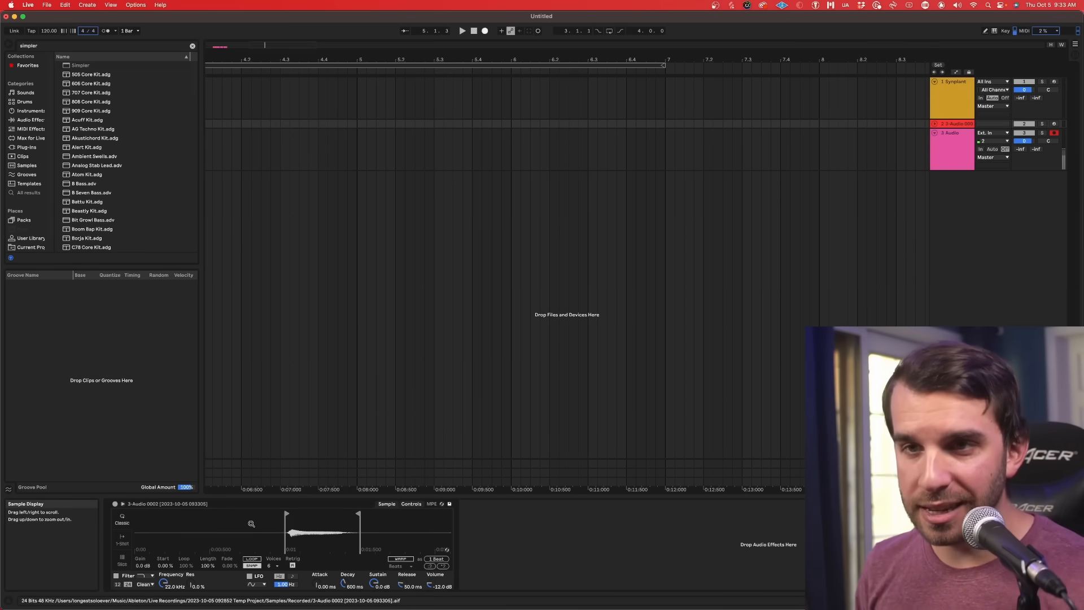
{"action": "left_click", "coordinate": [1053, 124]}
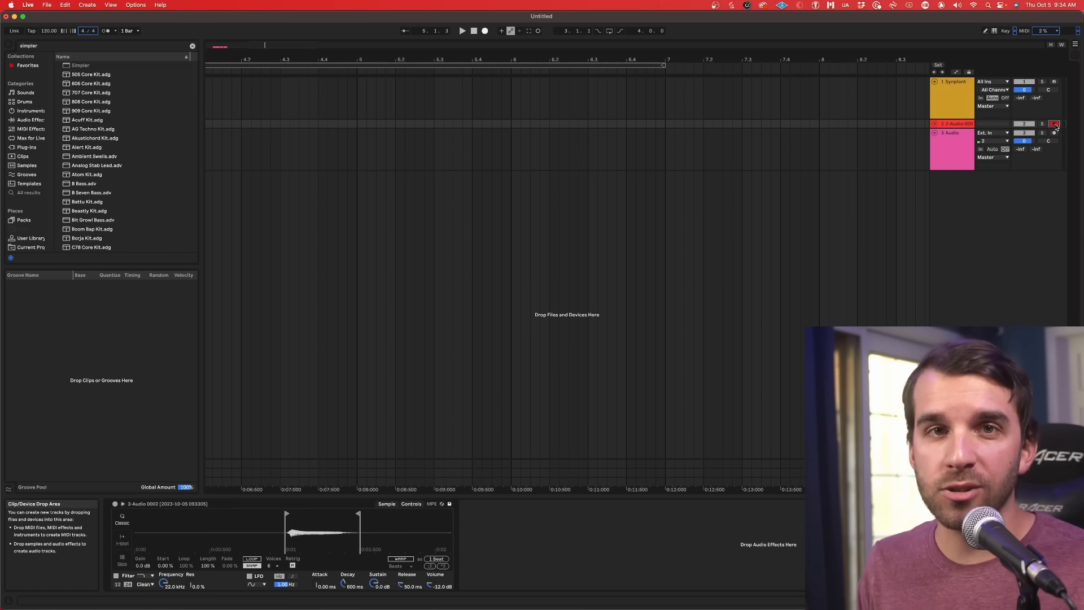
Step: Find Kontakt 7 in the browser, load it on a new track, and close its plug-in window
{"action": "left_click", "coordinate": [953, 148]}
{"action": "key", "text": "super+f"}
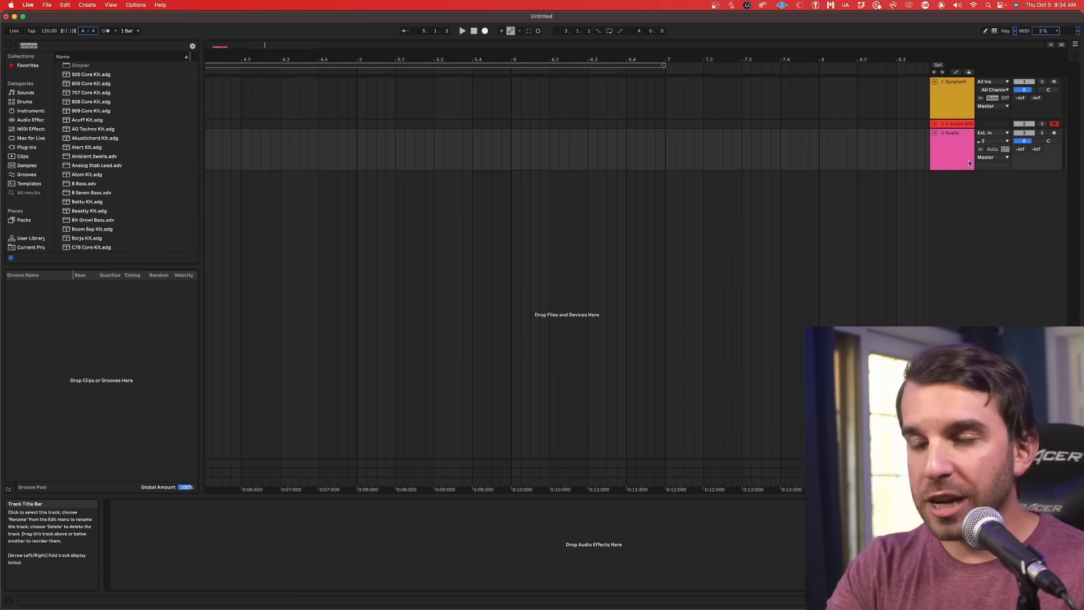
{"action": "type", "text": "konta"}
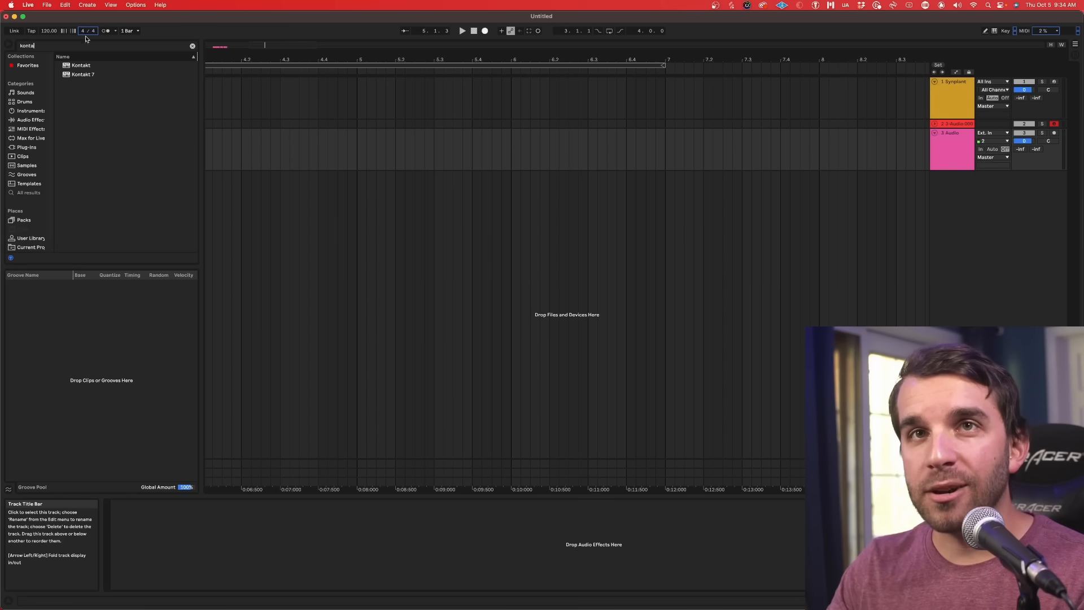
{"action": "left_click_drag", "start_coordinate": [83, 74], "coordinate": [299, 209]}
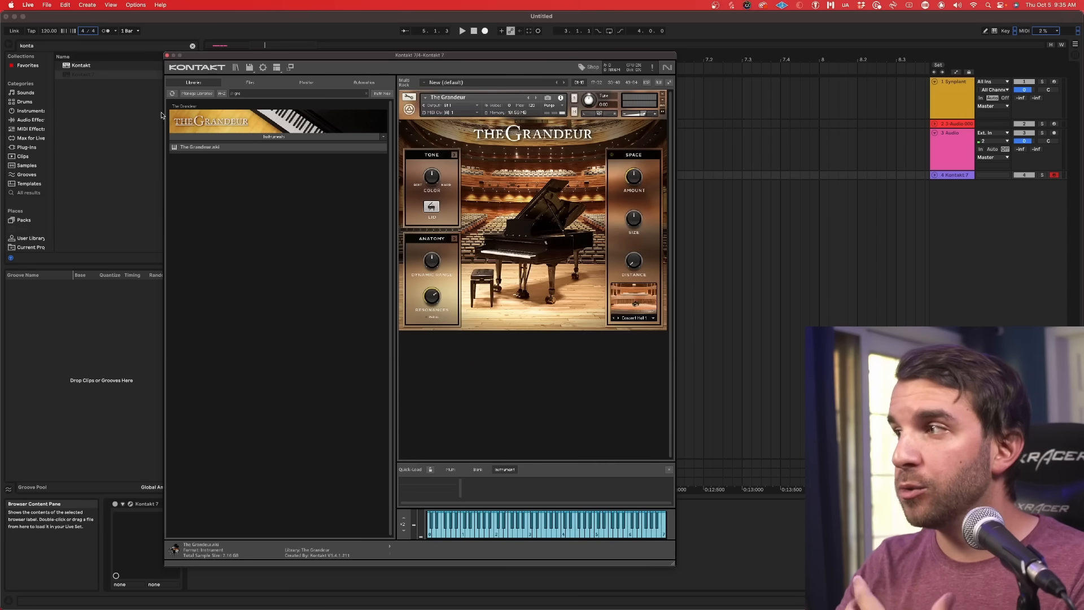
{"action": "left_click", "coordinate": [167, 55]}
{"action": "left_click", "coordinate": [946, 163]}
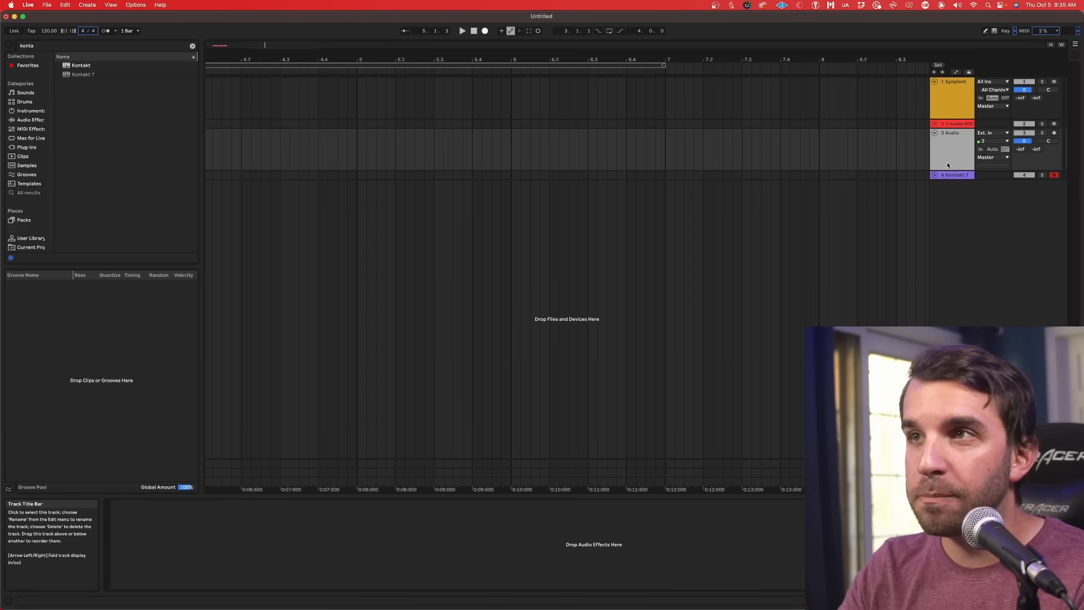
{"action": "left_click", "coordinate": [952, 125]}
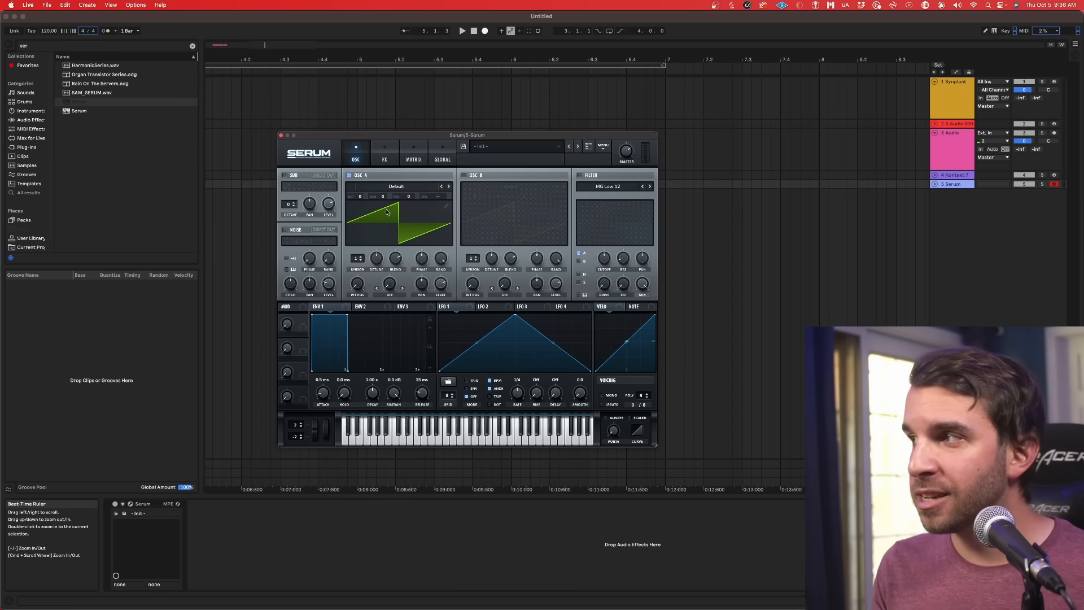
Step: Set Serum's oscillator A to the Analog_BD_Sin wavetable and enable oscillator B with the same wavetable
{"action": "left_click", "coordinate": [394, 191]}
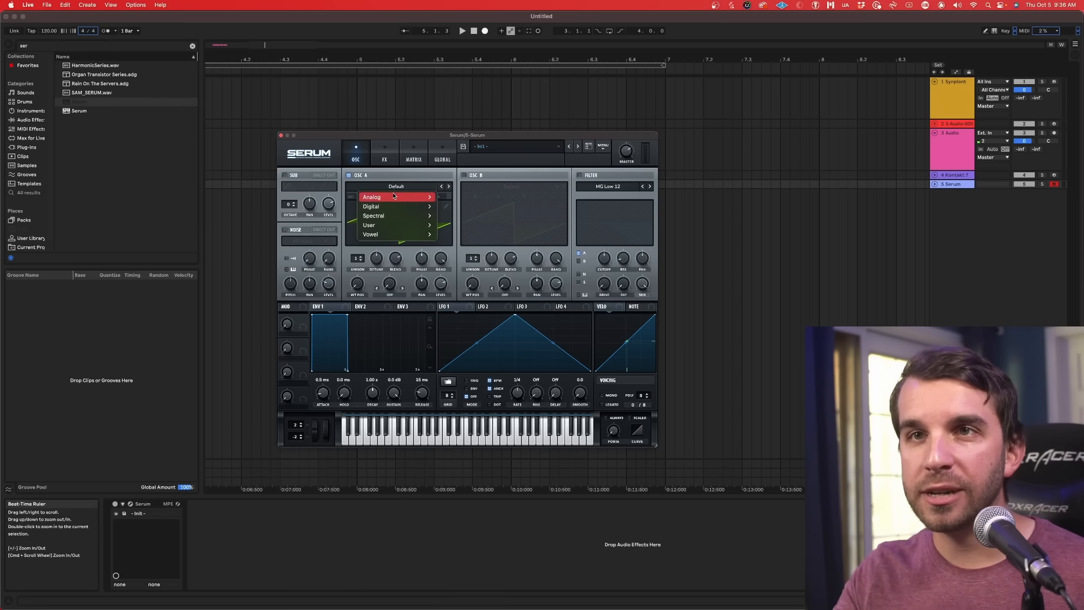
{"action": "mouse_move", "coordinate": [407, 194]}
{"action": "left_click", "coordinate": [472, 213]}
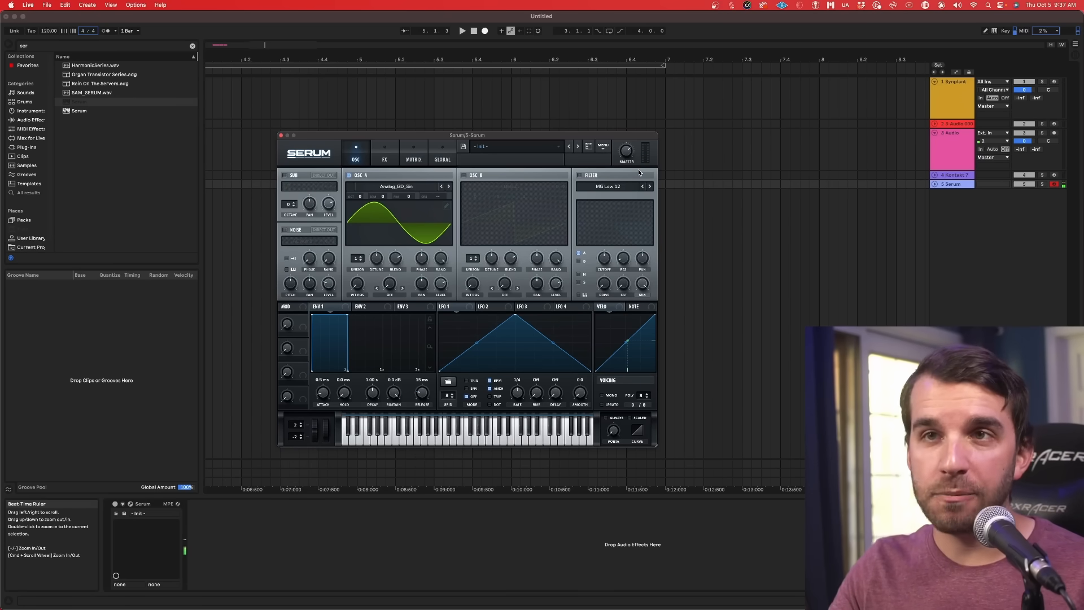
{"action": "left_click", "coordinate": [464, 176]}
{"action": "left_click", "coordinate": [493, 192]}
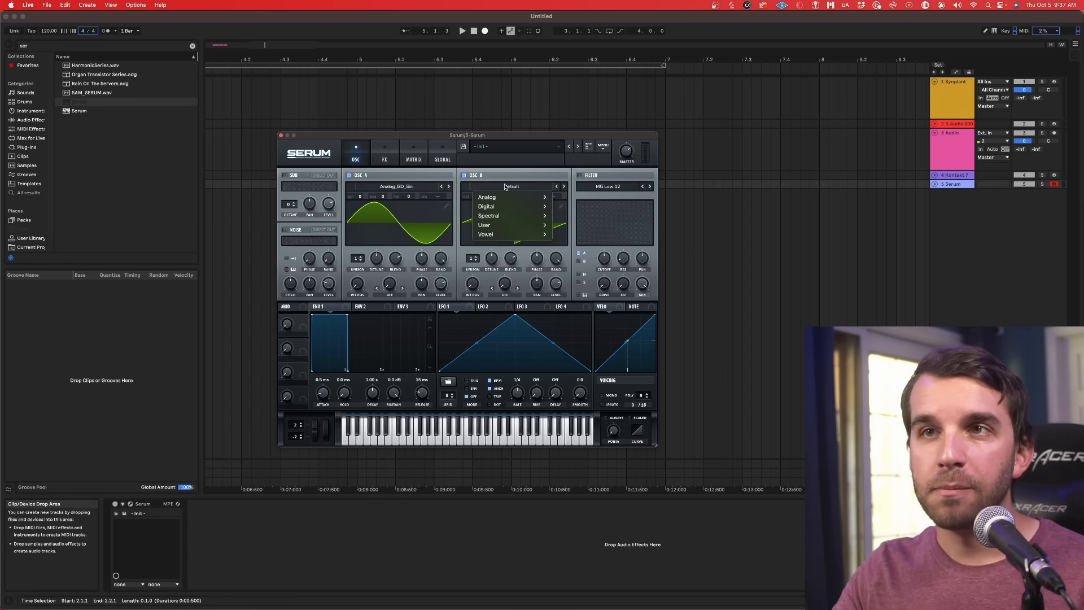
{"action": "mouse_move", "coordinate": [487, 197]}
{"action": "left_click", "coordinate": [575, 216]}
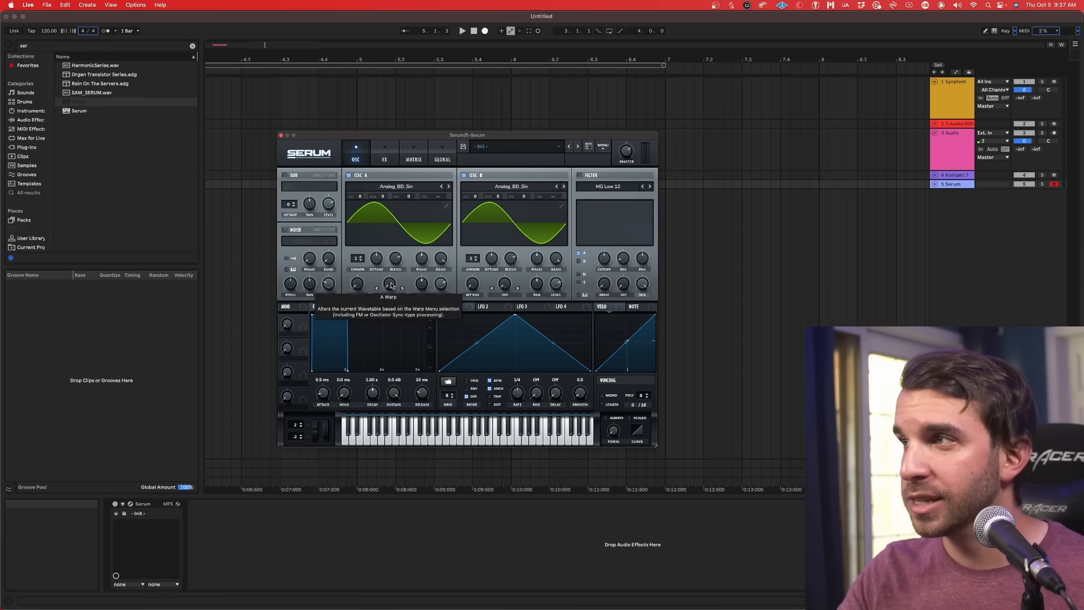
Step: Apply FM warp from oscillator B to oscillator A and modulate it with Env 2, using zero sustain and a shorter decay
{"action": "left_click_drag", "start_coordinate": [391, 287], "coordinate": [406, 254]}
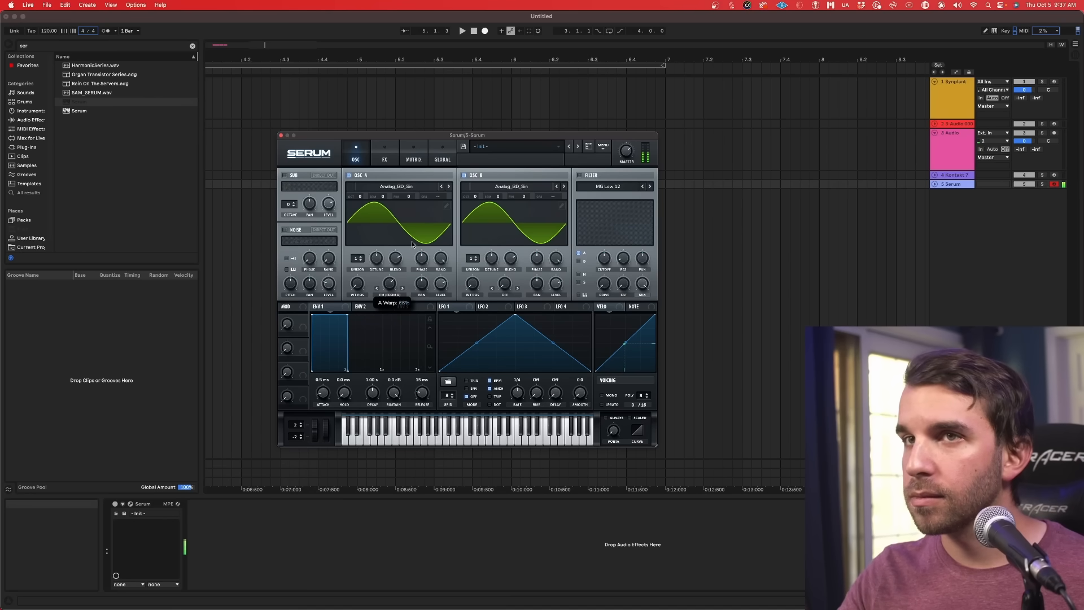
{"action": "left_click_drag", "start_coordinate": [362, 306], "coordinate": [383, 272]}
{"action": "left_click_drag", "start_coordinate": [394, 392], "coordinate": [384, 458]}
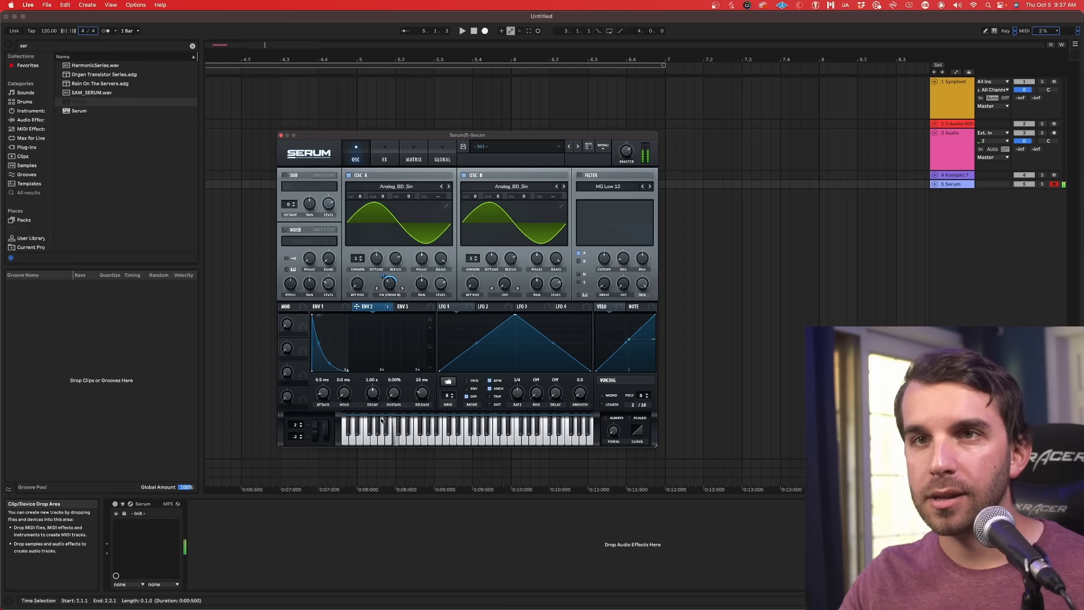
{"action": "left_click_drag", "start_coordinate": [372, 395], "coordinate": [370, 405]}
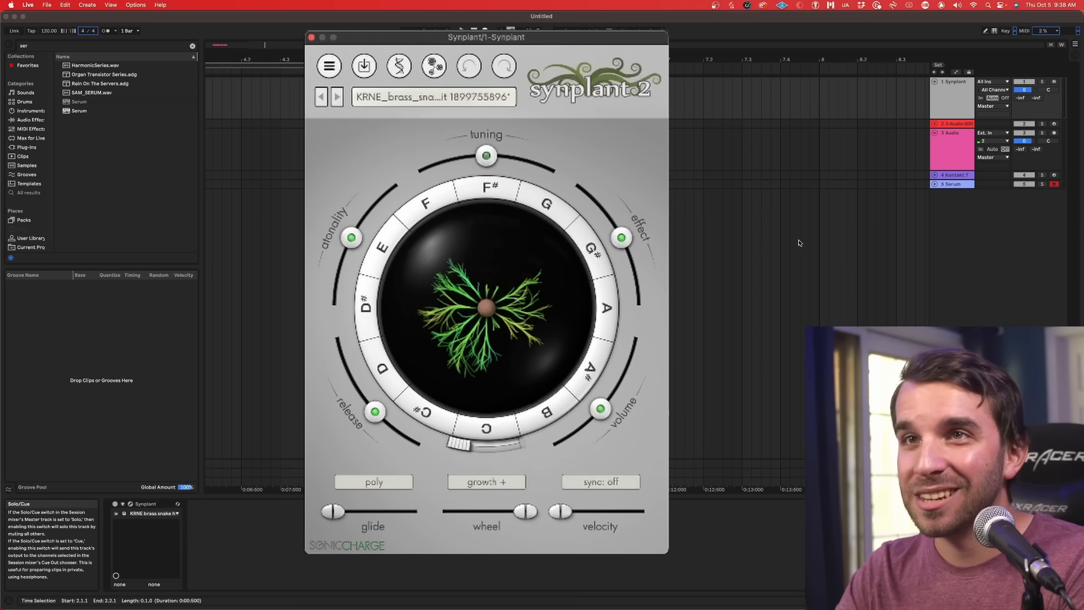
Step: Arm the Synplant track, audition its seed, and reshape branches of the plant
{"action": "left_click", "coordinate": [956, 104]}
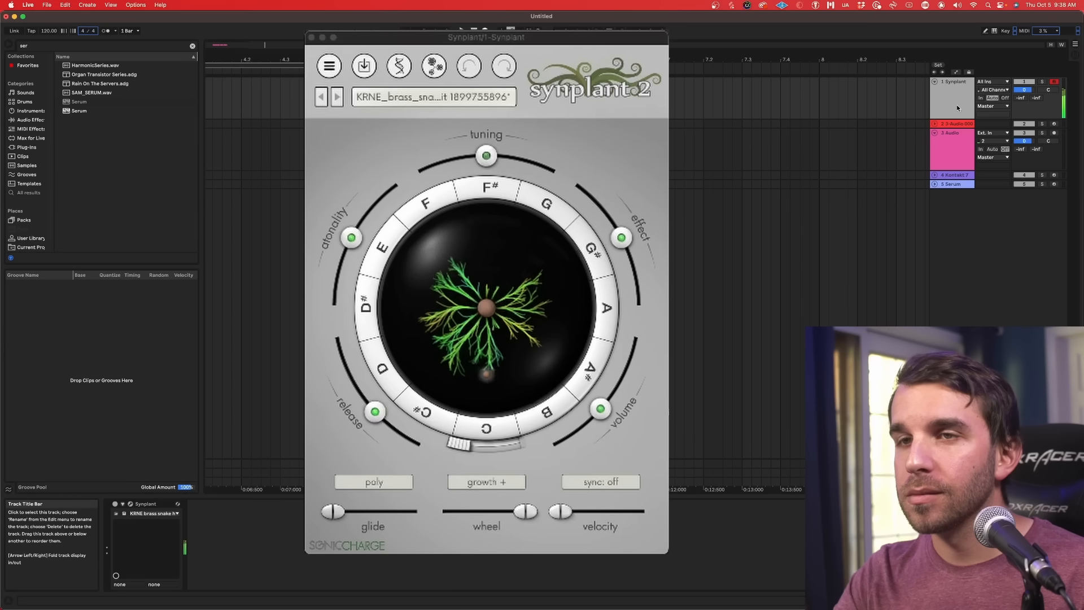
{"action": "left_click", "coordinate": [505, 275]}
{"action": "left_click_drag", "start_coordinate": [506, 277], "coordinate": [453, 376]}
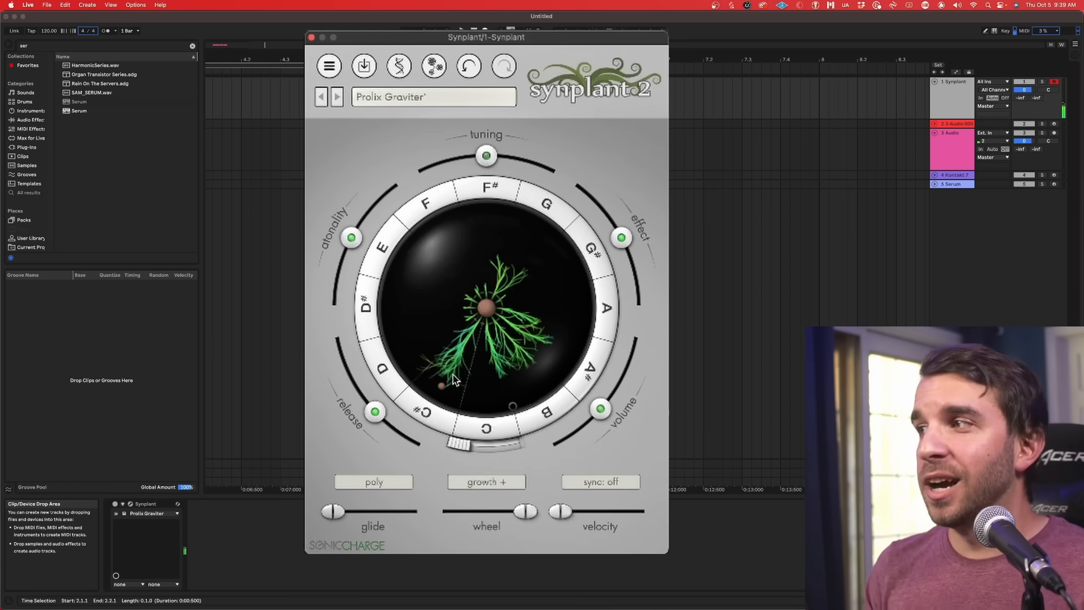
Step: Load the Body Bass [eXode] patch in Synplant and grow a long branch toward the A# note
{"action": "left_click", "coordinate": [329, 72]}
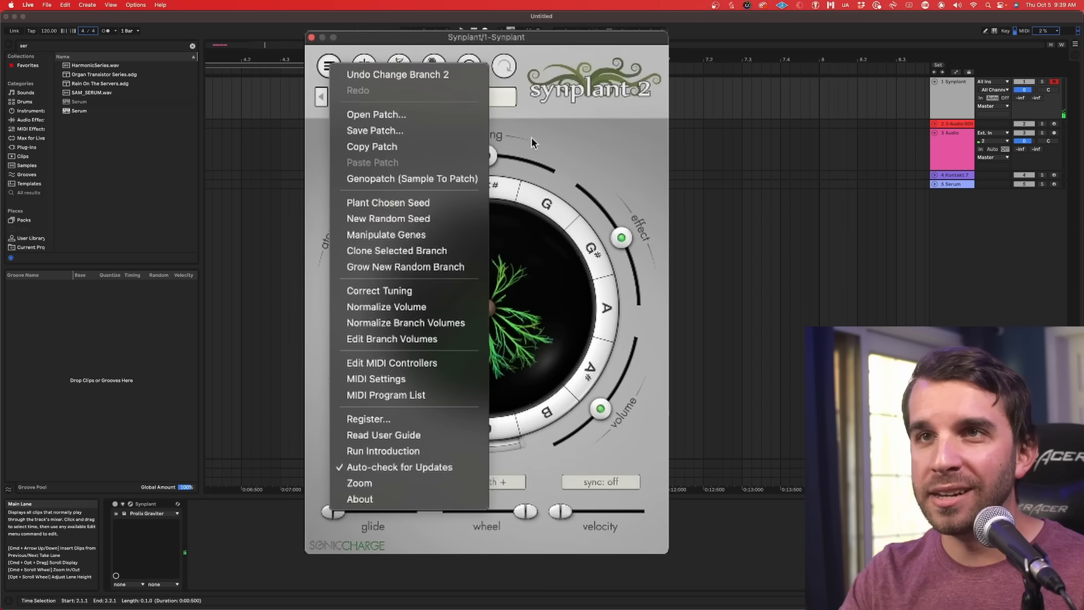
{"action": "left_click", "coordinate": [403, 228]}
{"action": "left_click", "coordinate": [378, 96]}
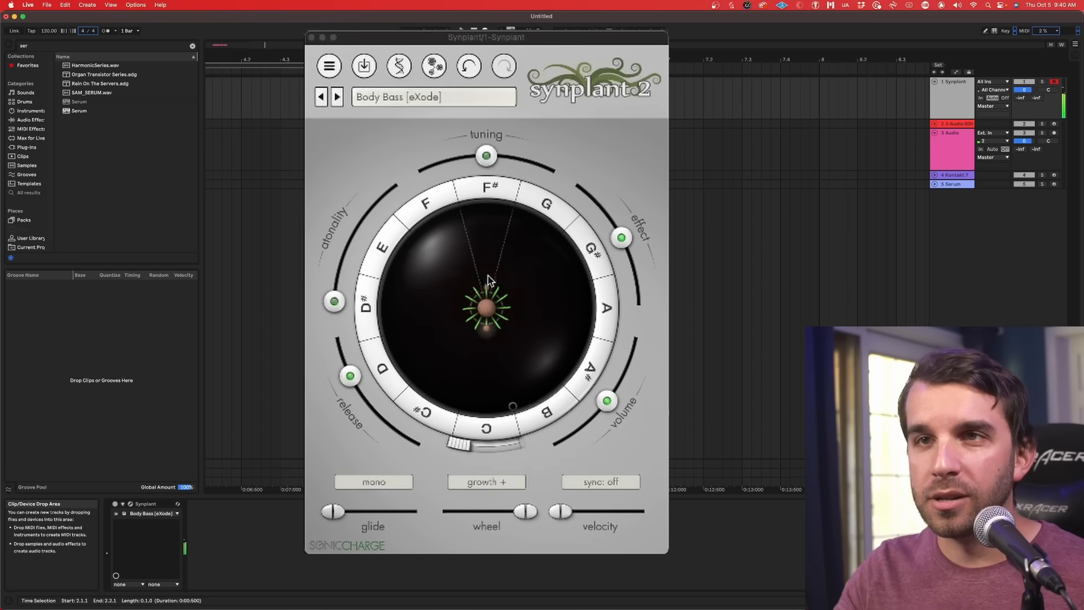
{"action": "left_click_drag", "start_coordinate": [489, 337], "coordinate": [547, 337]}
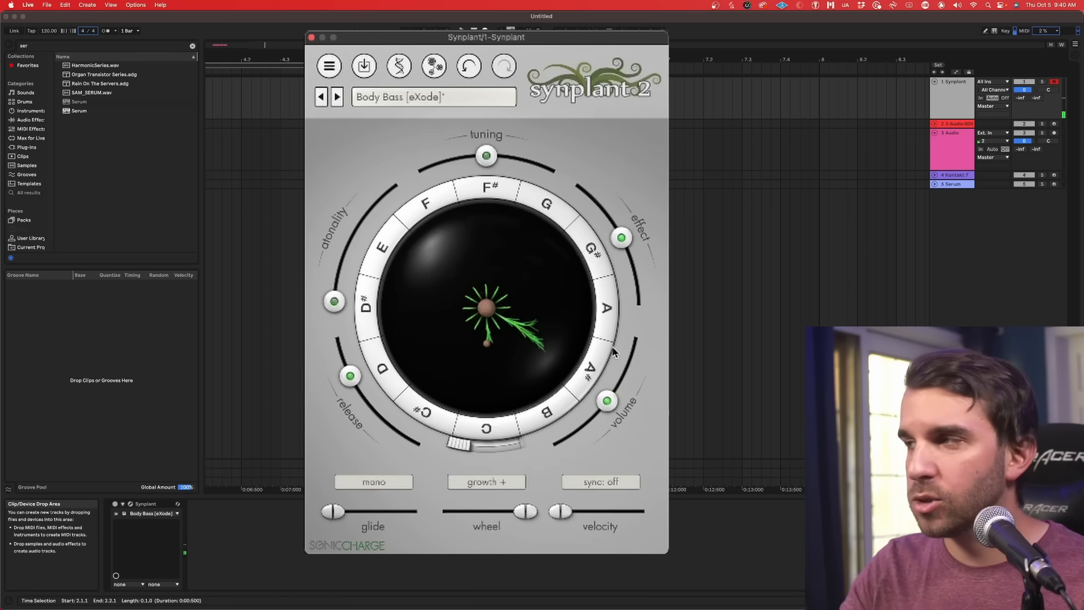
Step: Examine Synplant's gene controls for Envelope and LFO, Oscillators, and Filter and effects, plus the Genopatch page
{"action": "left_click", "coordinate": [400, 66]}
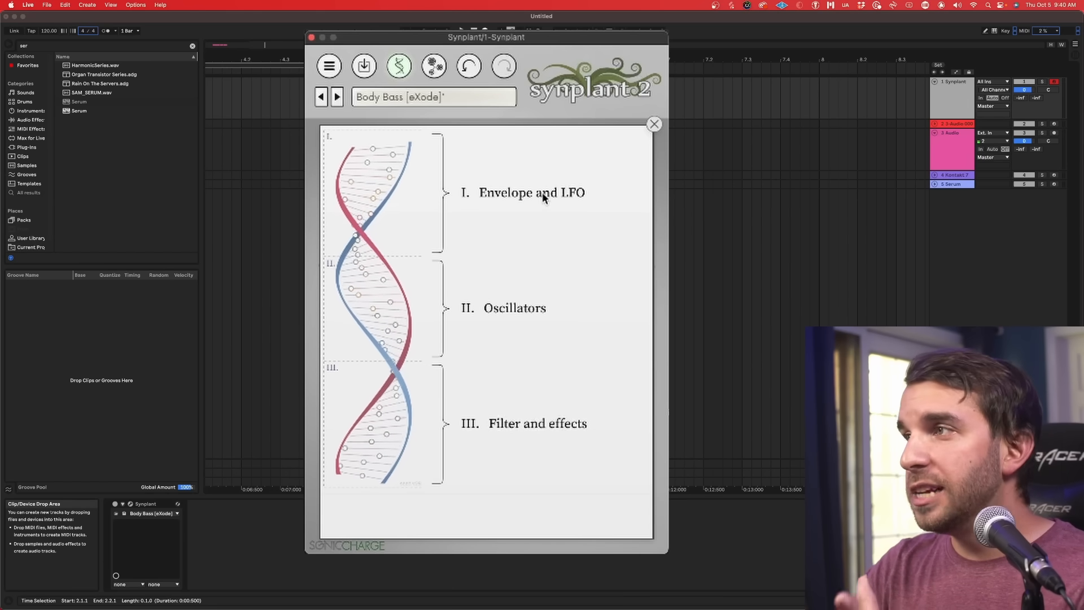
{"action": "left_click", "coordinate": [414, 209]}
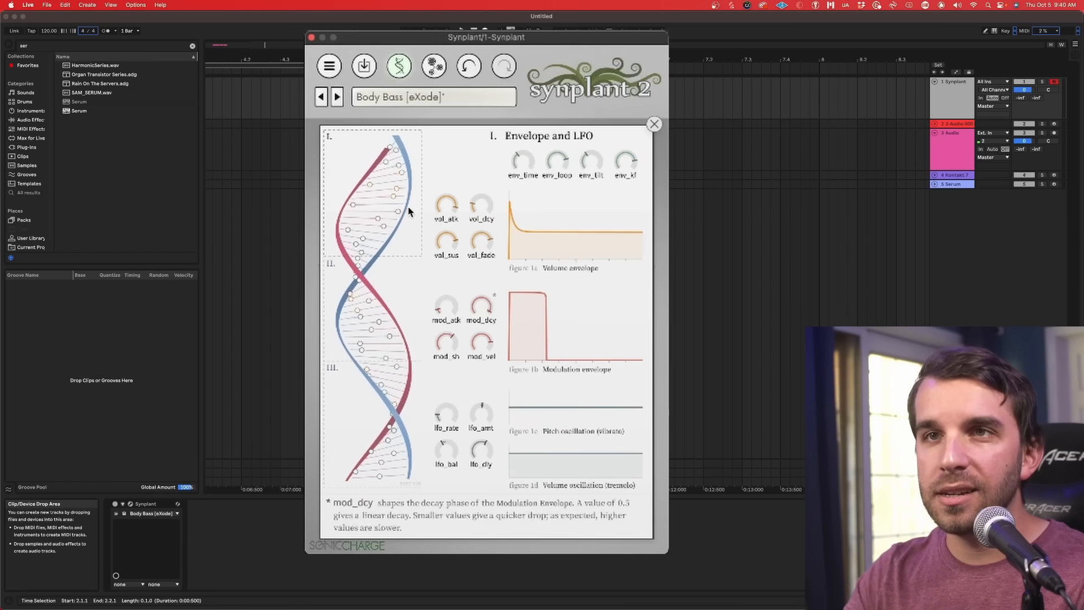
{"action": "left_click", "coordinate": [412, 291]}
{"action": "left_click", "coordinate": [403, 396]}
{"action": "left_click", "coordinate": [418, 310]}
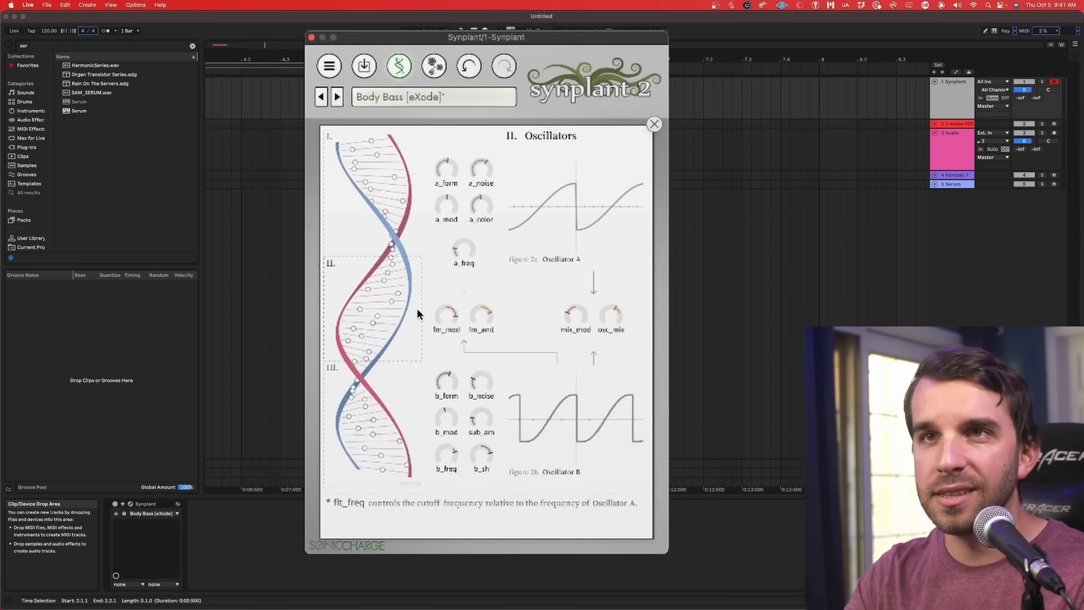
{"action": "left_click", "coordinate": [412, 218]}
{"action": "left_click", "coordinate": [420, 327]}
{"action": "left_click", "coordinate": [423, 383]}
{"action": "left_click", "coordinate": [423, 328]}
{"action": "left_click", "coordinate": [418, 243]}
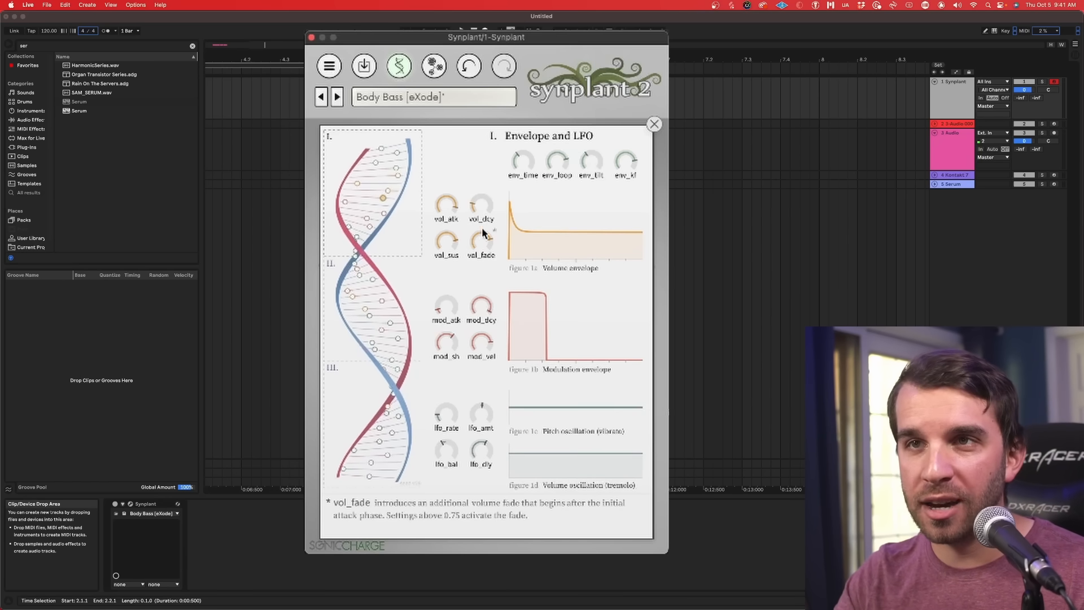
{"action": "left_click", "coordinate": [415, 300]}
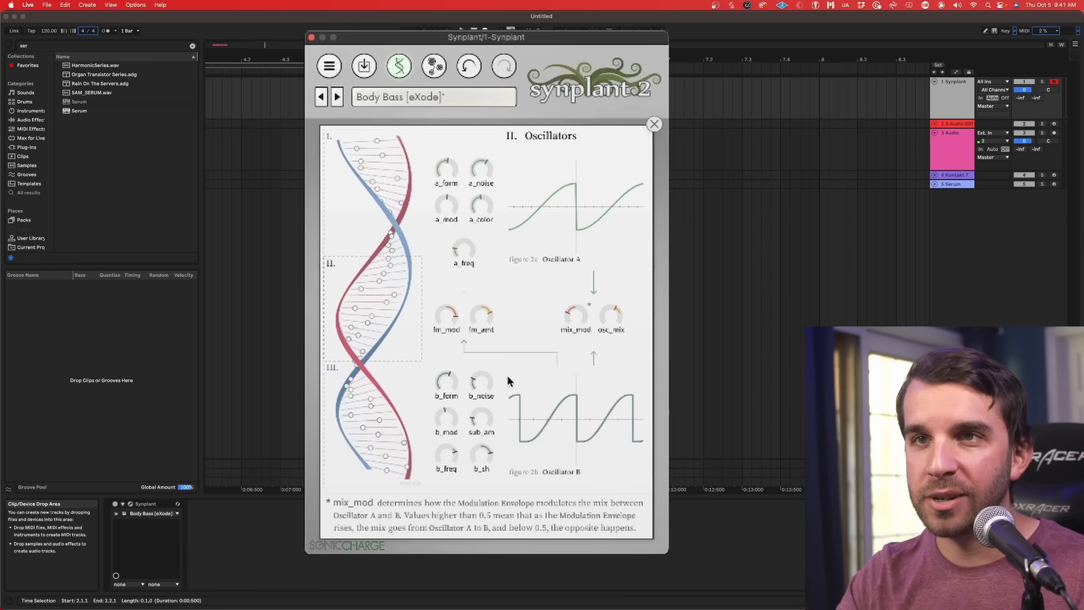
{"action": "left_click", "coordinate": [410, 379]}
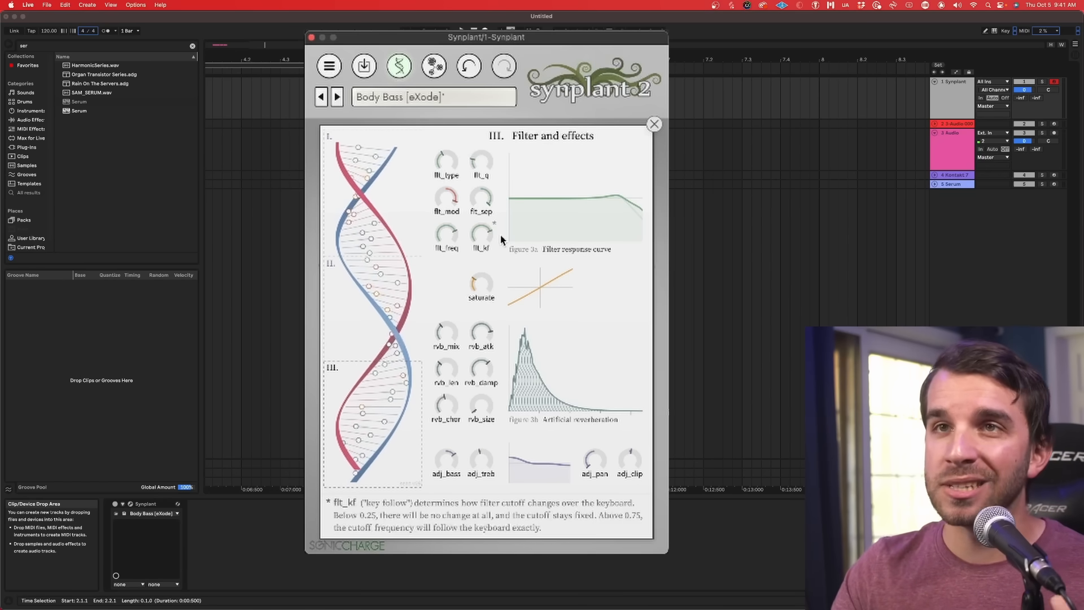
{"action": "left_click", "coordinate": [434, 66]}
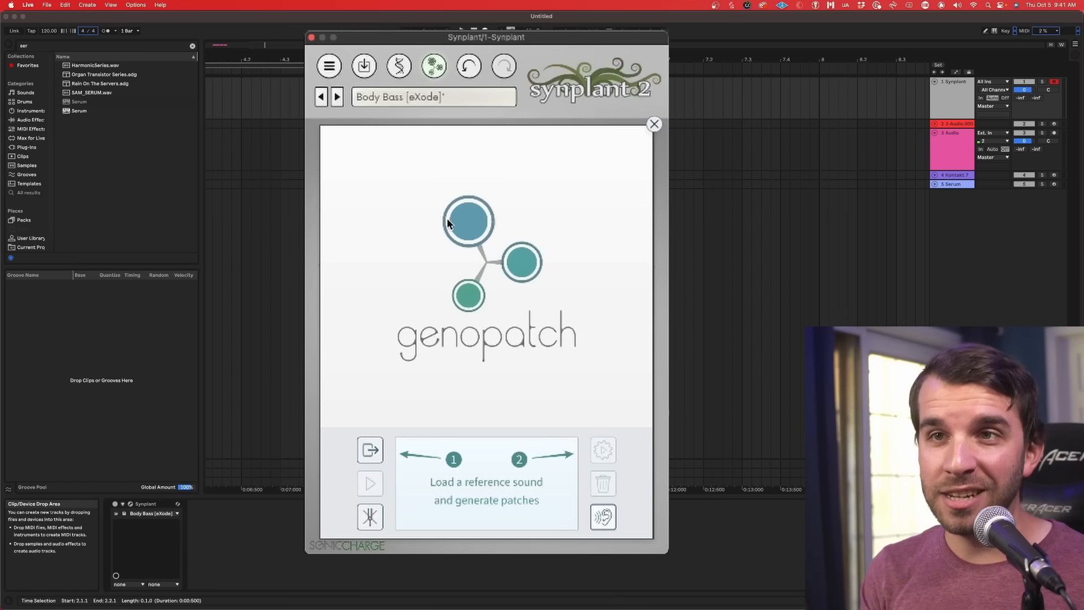
{"action": "left_click", "coordinate": [399, 67]}
{"action": "mouse_move", "coordinate": [397, 293]}
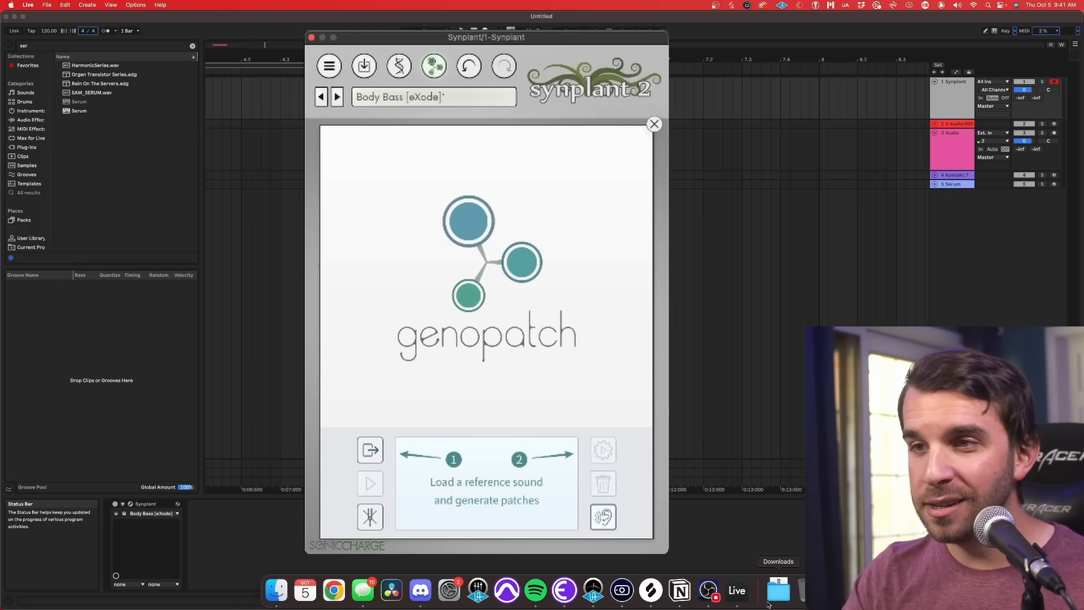
Step: Load the NW_OSHRS_80 brass sample as the Genopatch reference sound and narrow its selection to the opening part of the note
{"action": "left_click_drag", "start_coordinate": [767, 604], "coordinate": [458, 480]}
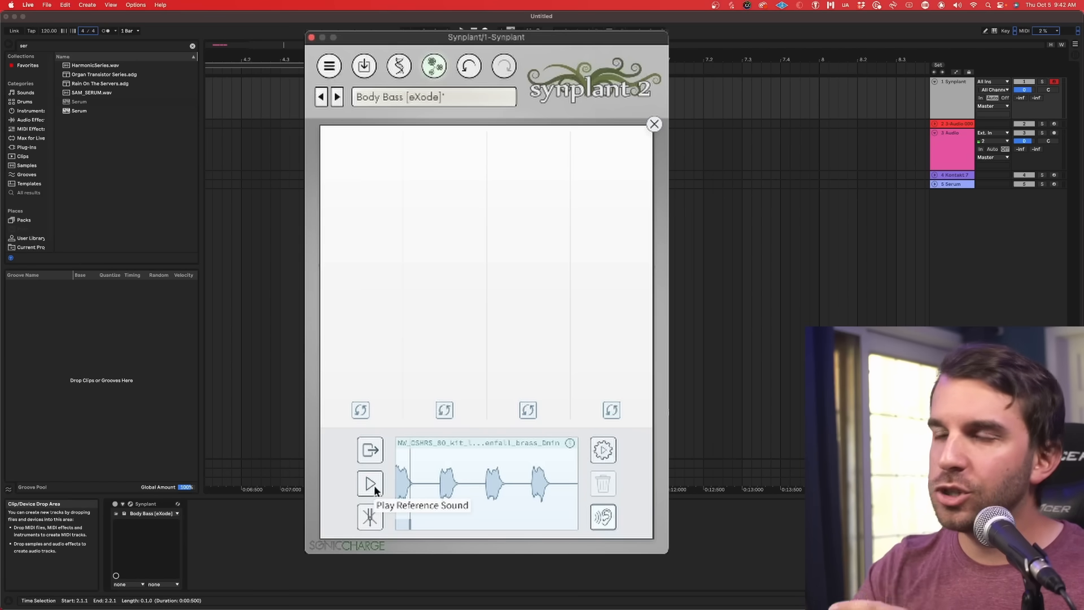
{"action": "left_click_drag", "start_coordinate": [401, 484], "coordinate": [450, 522]}
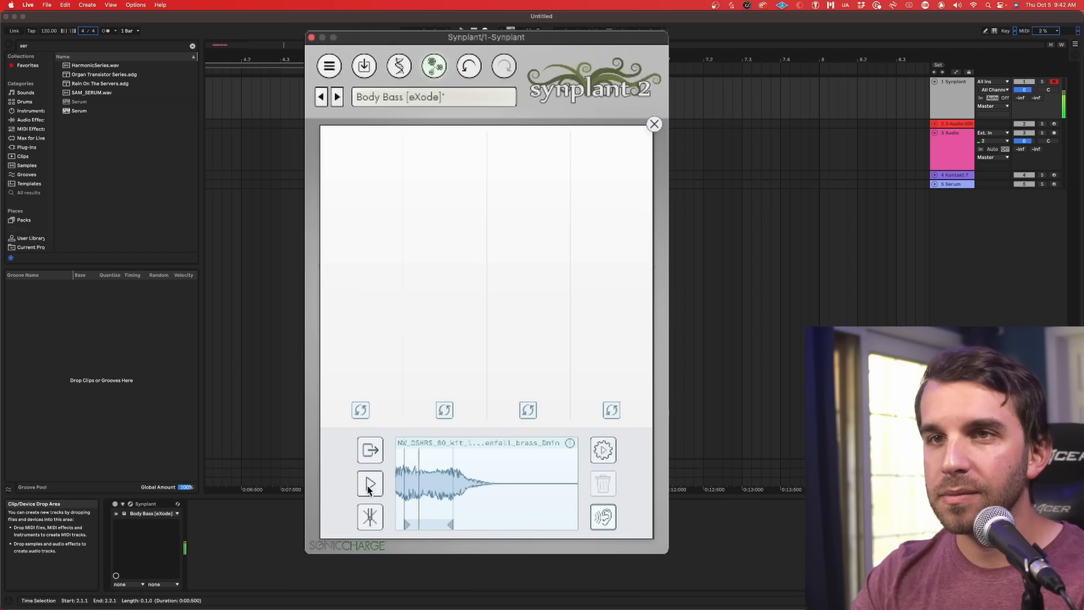
{"action": "left_click_drag", "start_coordinate": [434, 504], "coordinate": [412, 501]}
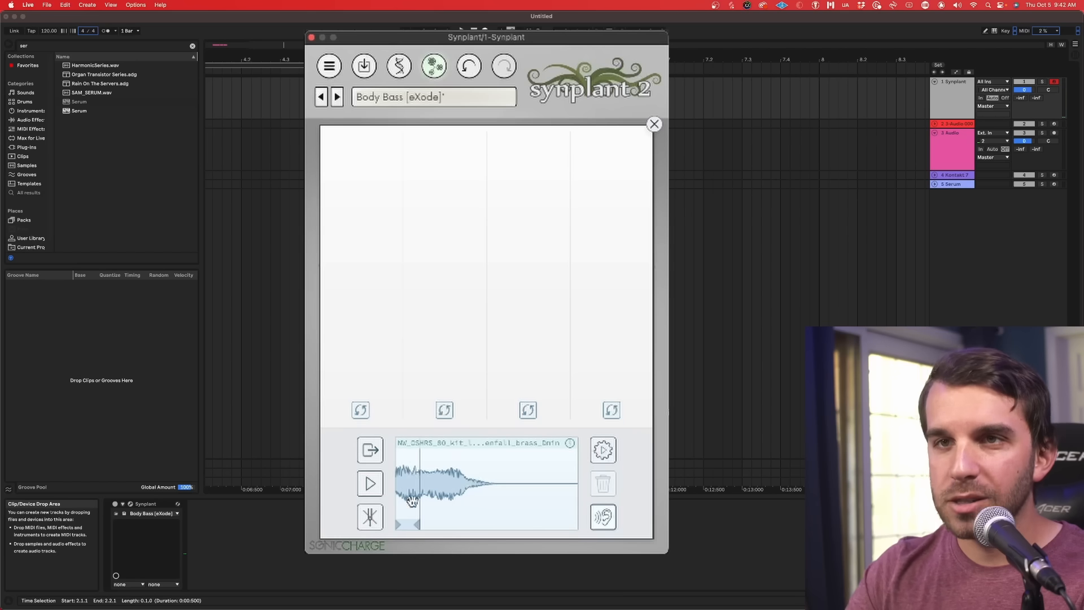
{"action": "left_click", "coordinate": [371, 484]}
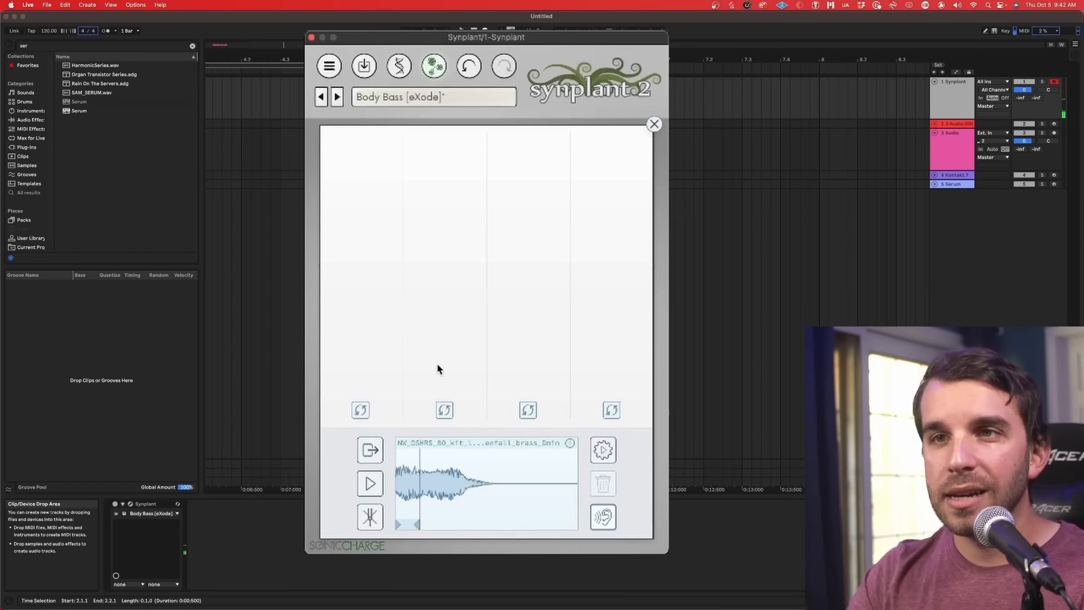
Step: Generate patches from the brass reference sound and audition several candidates across the four Genopatch strands
{"action": "left_click", "coordinate": [604, 451]}
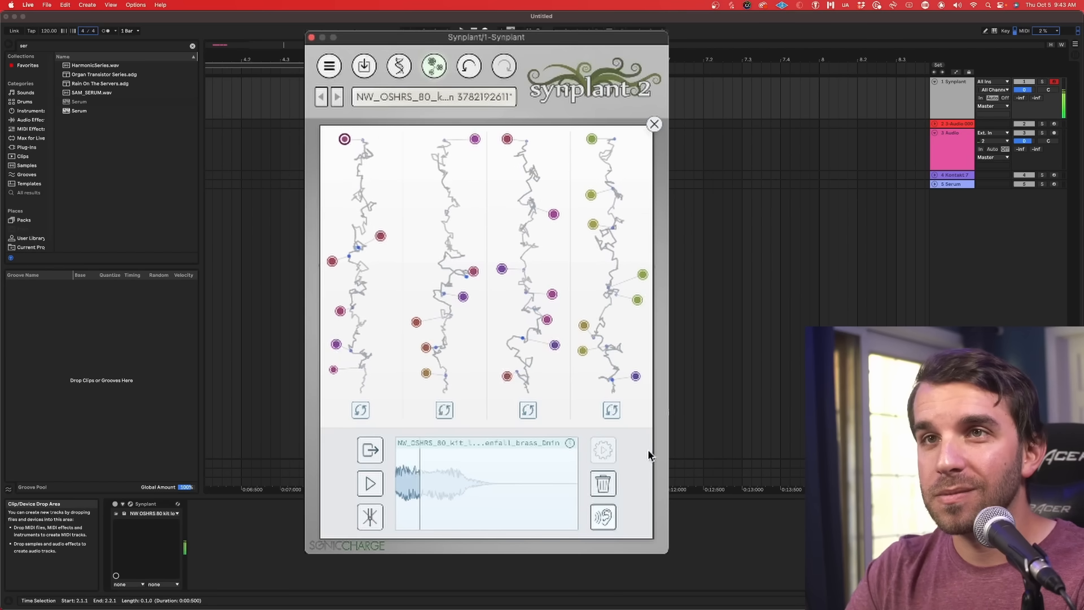
{"action": "left_click", "coordinate": [380, 236]}
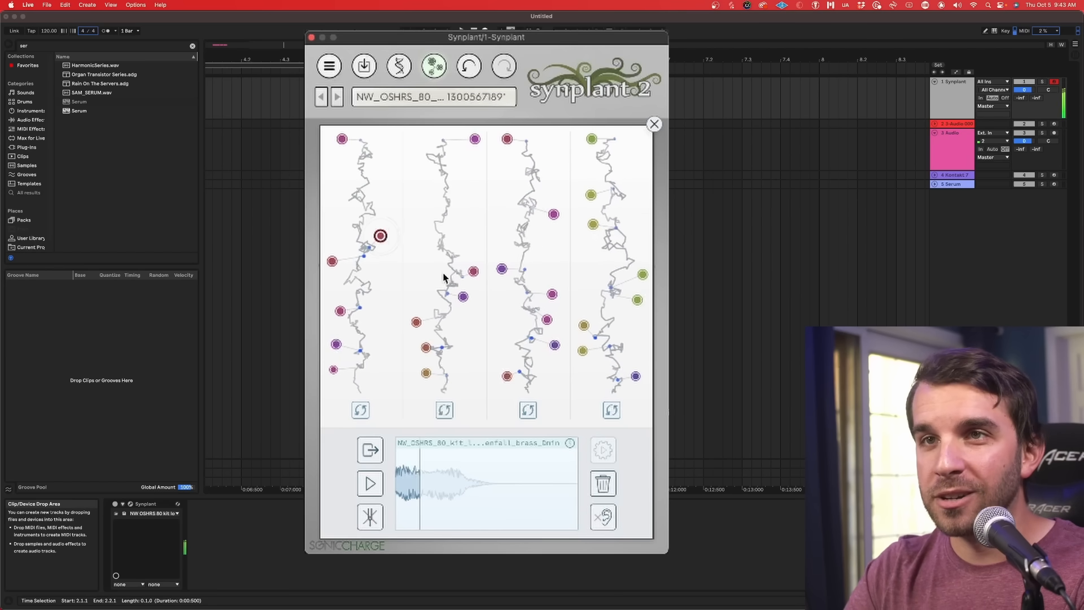
{"action": "left_click", "coordinate": [463, 297]}
{"action": "left_click", "coordinate": [473, 271]}
{"action": "left_click", "coordinate": [552, 294]}
{"action": "left_click", "coordinate": [546, 319]}
{"action": "left_click", "coordinate": [507, 139]}
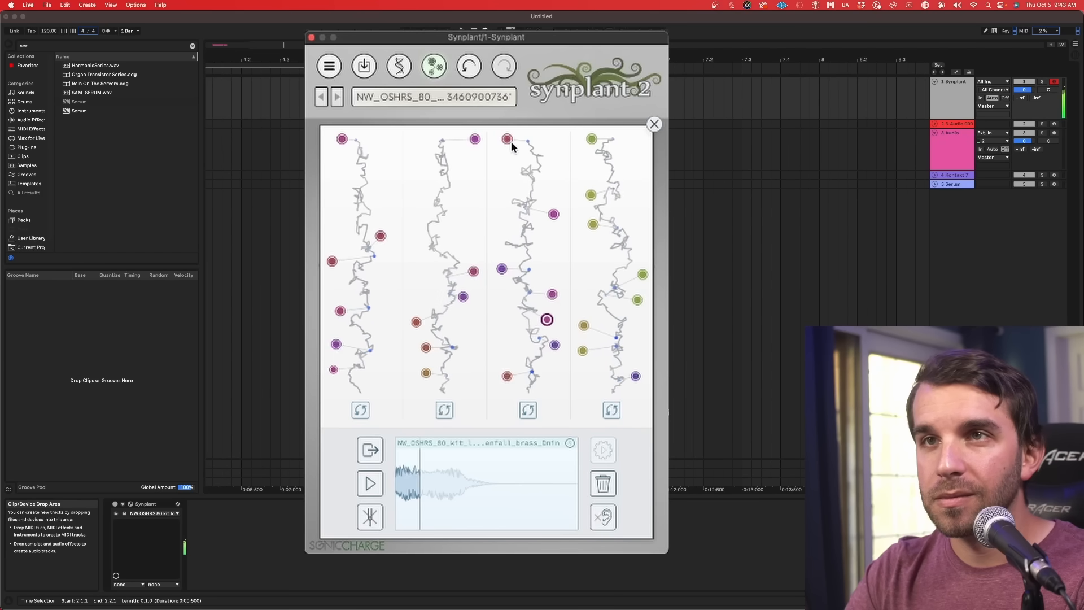
{"action": "left_click", "coordinate": [592, 139]}
{"action": "left_click", "coordinate": [474, 139]}
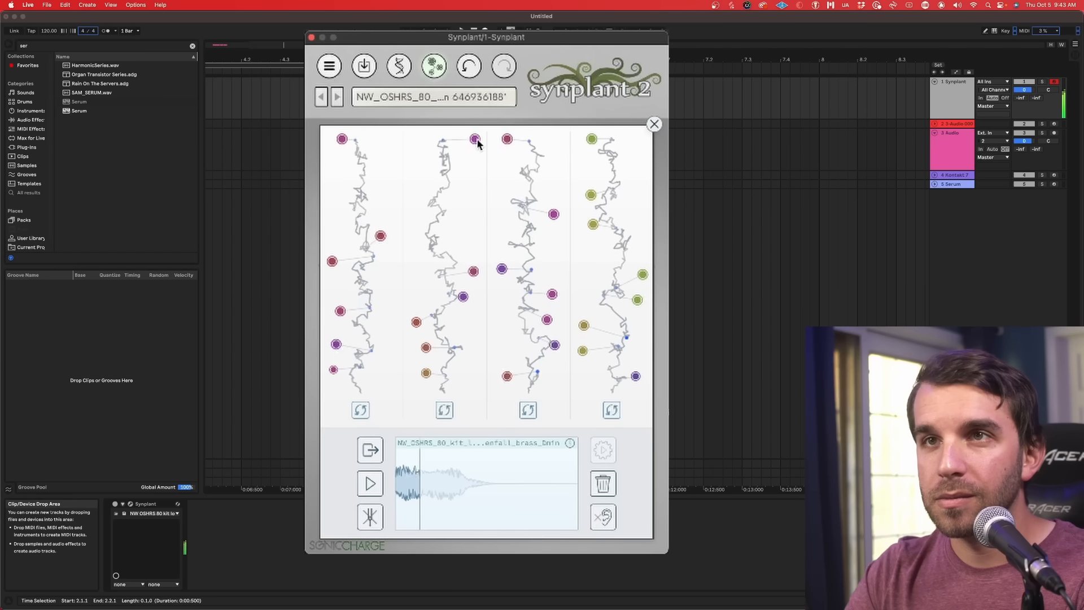
Step: Audition the furthest-grown candidates on the first and fourth Genopatch strands and compare them with the brass reference sound
{"action": "left_click", "coordinate": [341, 139]}
{"action": "left_click", "coordinate": [591, 139]}
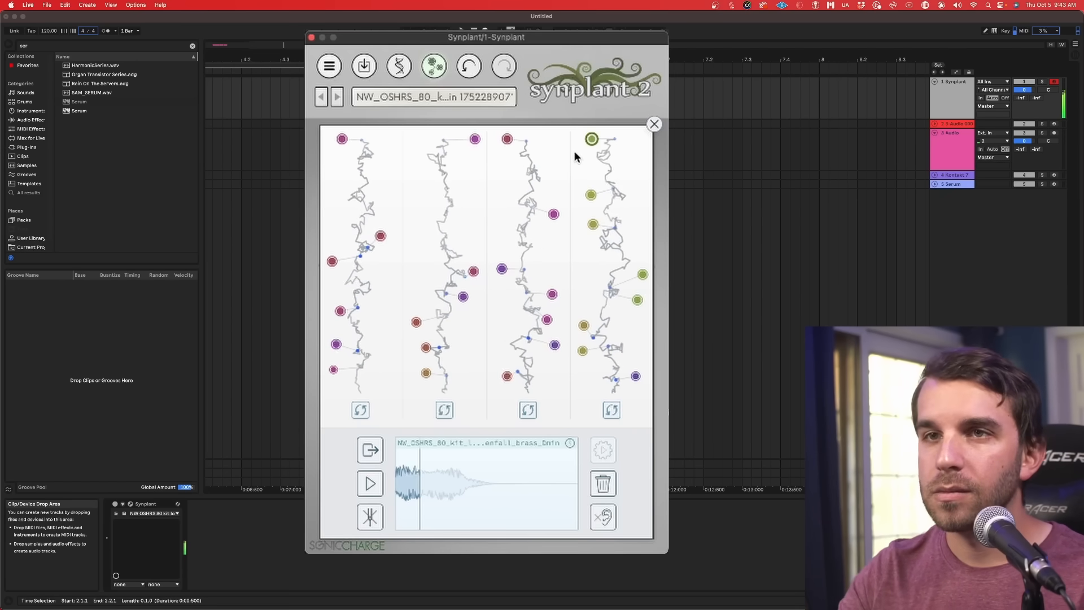
{"action": "left_click", "coordinate": [373, 486]}
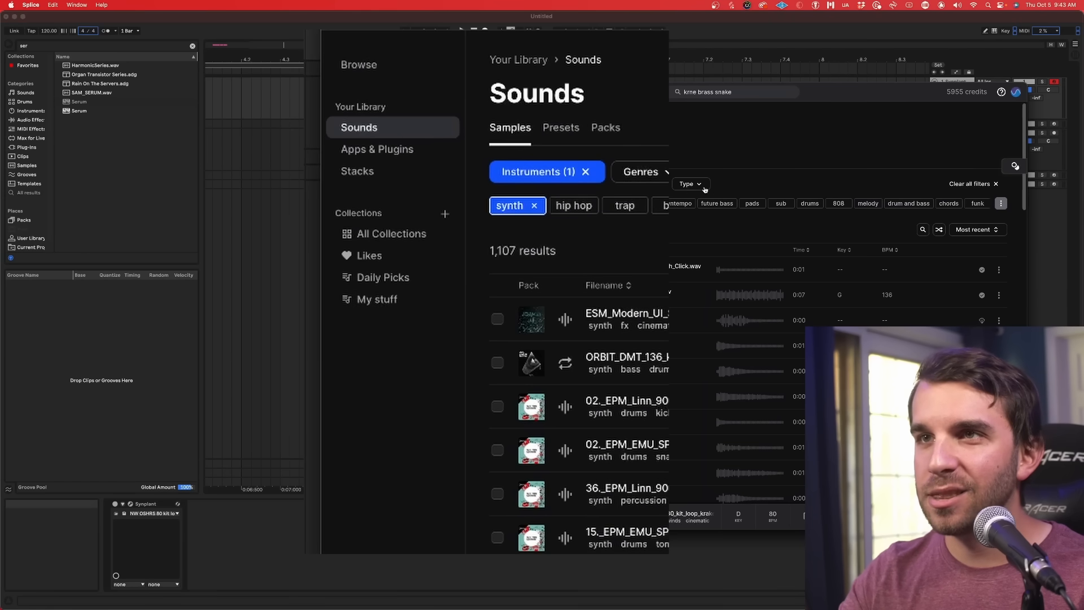
Step: In Splice, filter the synth samples in the library to One-Shots only
{"action": "left_click", "coordinate": [704, 188]}
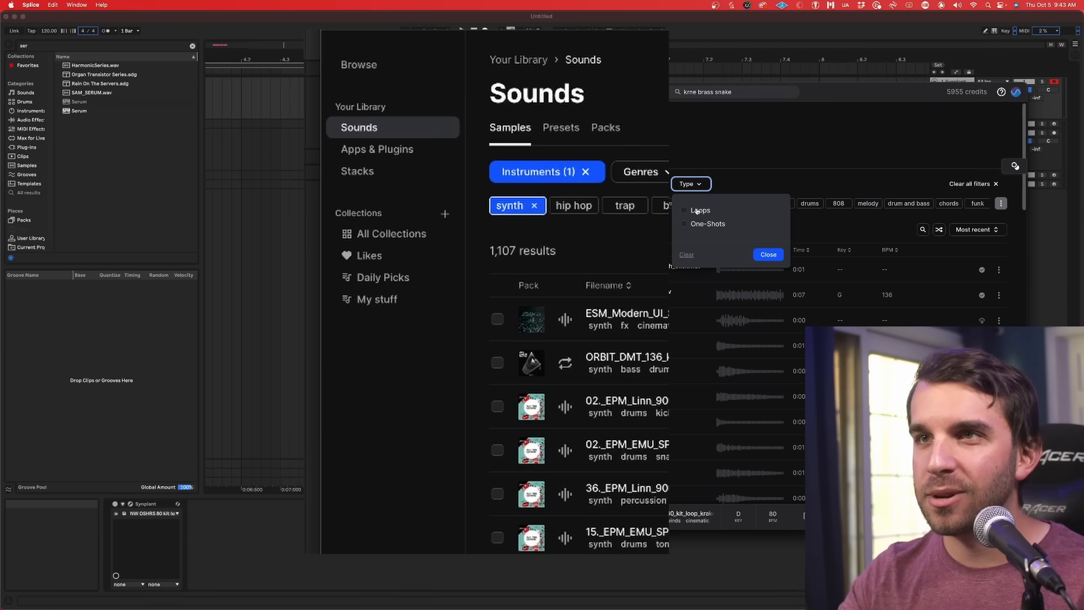
{"action": "left_click", "coordinate": [700, 224]}
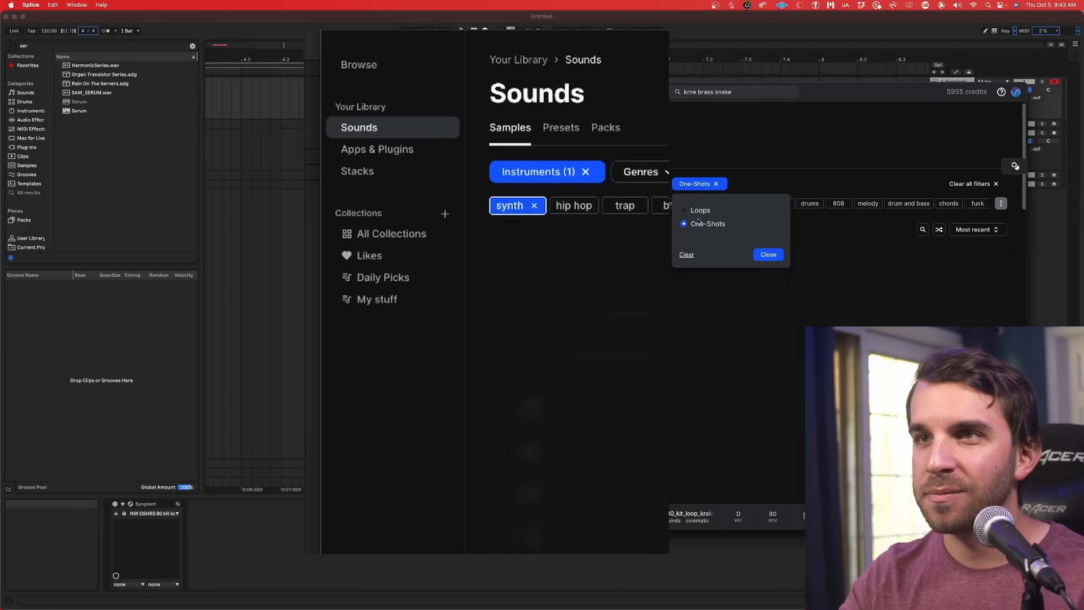
{"action": "left_click", "coordinate": [768, 254]}
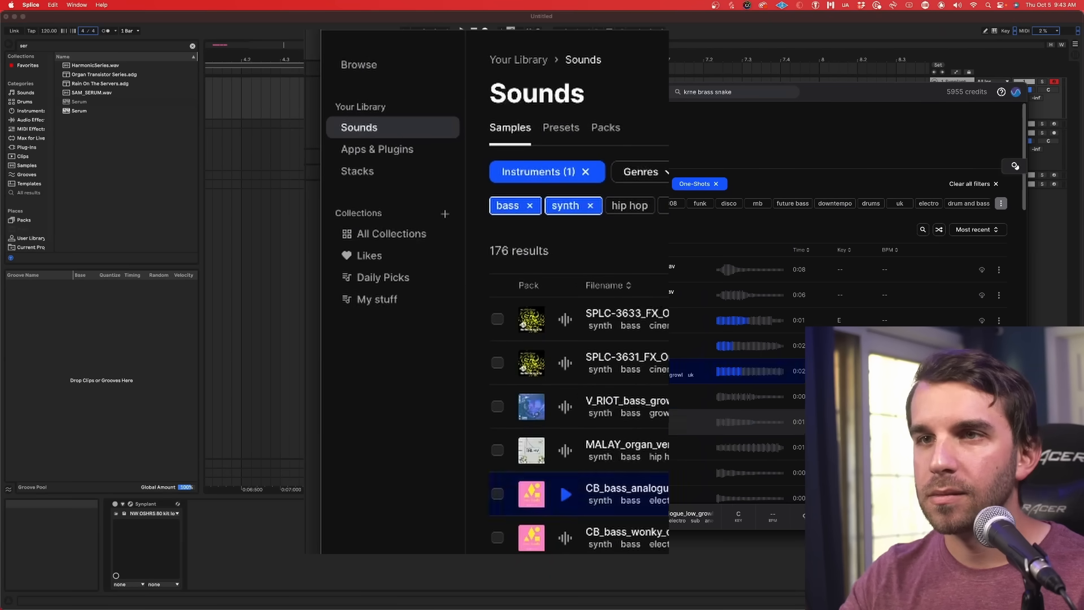
Step: Load the CB_bass_put_donk_on_it_C sample into Synplant as the Genopatch reference sound and generate patches from it
{"action": "left_click", "coordinate": [587, 422]}
{"action": "left_click_drag", "start_coordinate": [587, 422], "coordinate": [364, 357]}
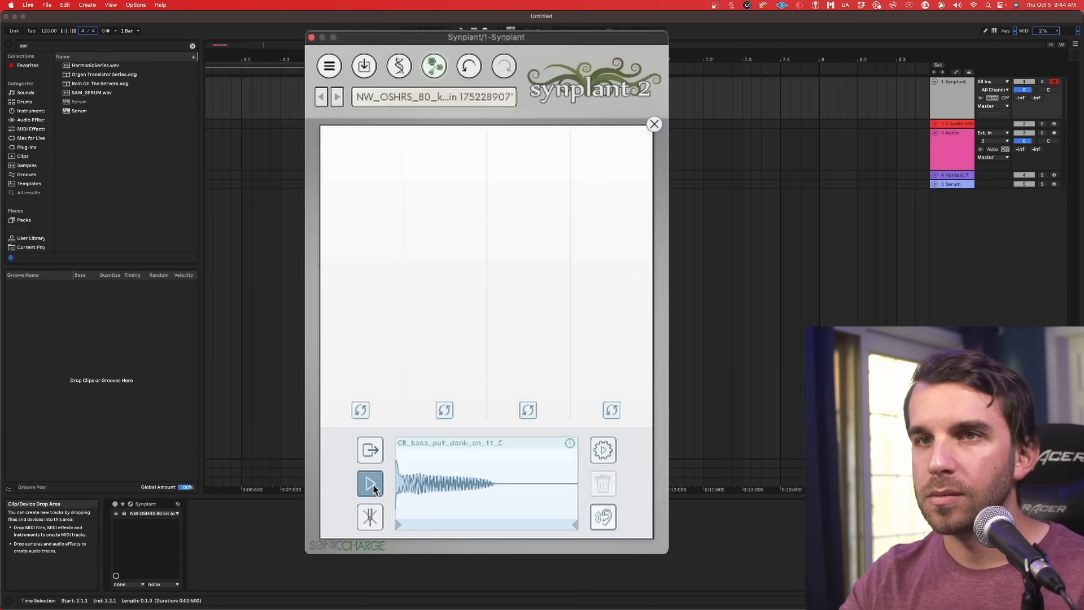
{"action": "left_click", "coordinate": [609, 450]}
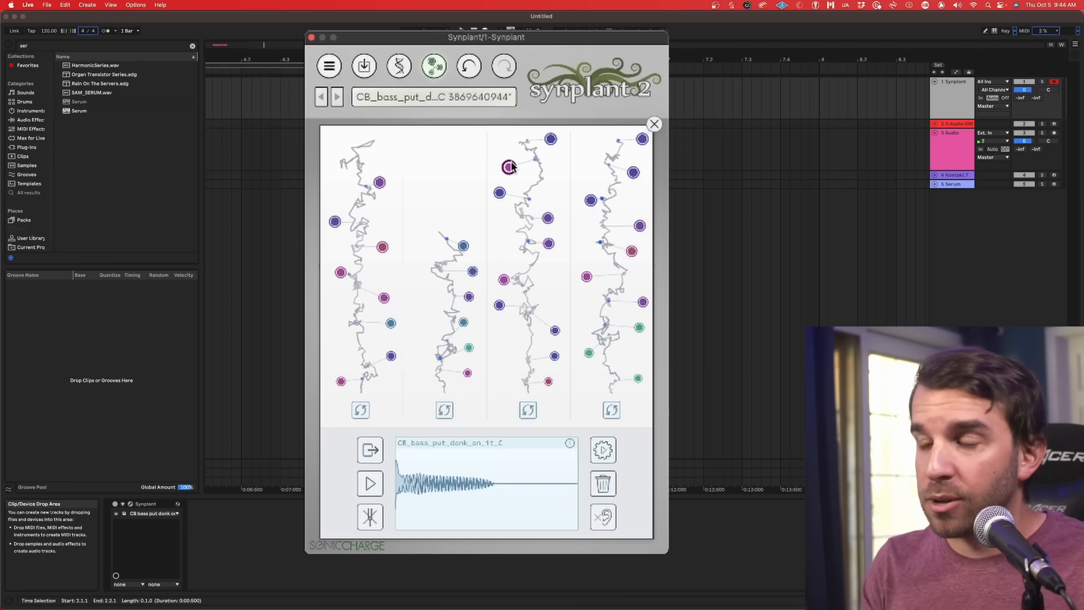
Step: Open the bass patch's gene controls, raise Oscillator A's a_mod gene and look over the Filter and effects genes
{"action": "left_click", "coordinate": [399, 66]}
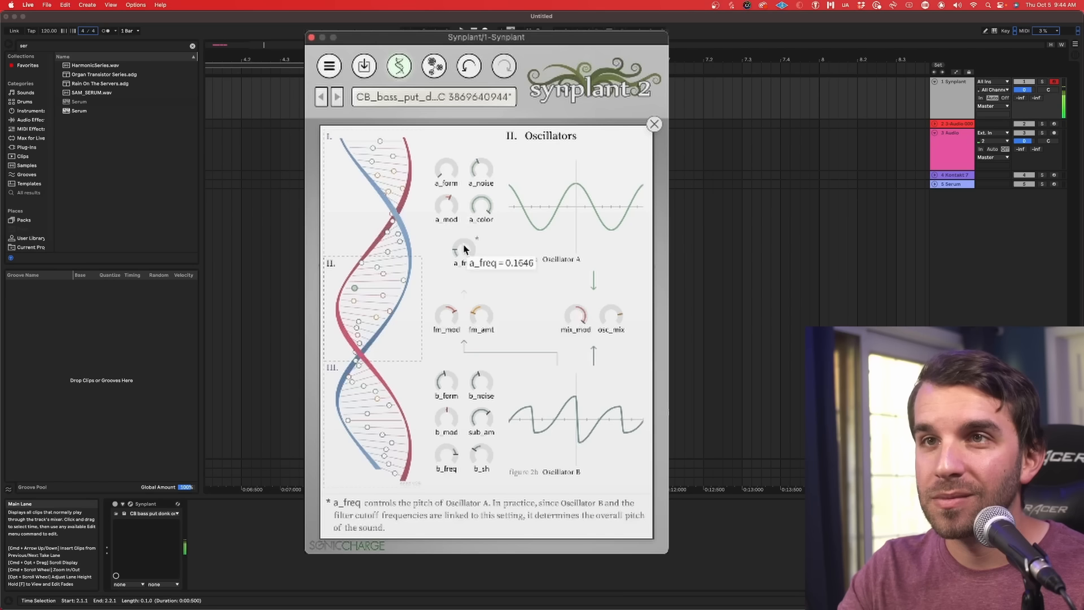
{"action": "left_click_drag", "start_coordinate": [449, 204], "coordinate": [454, 173]}
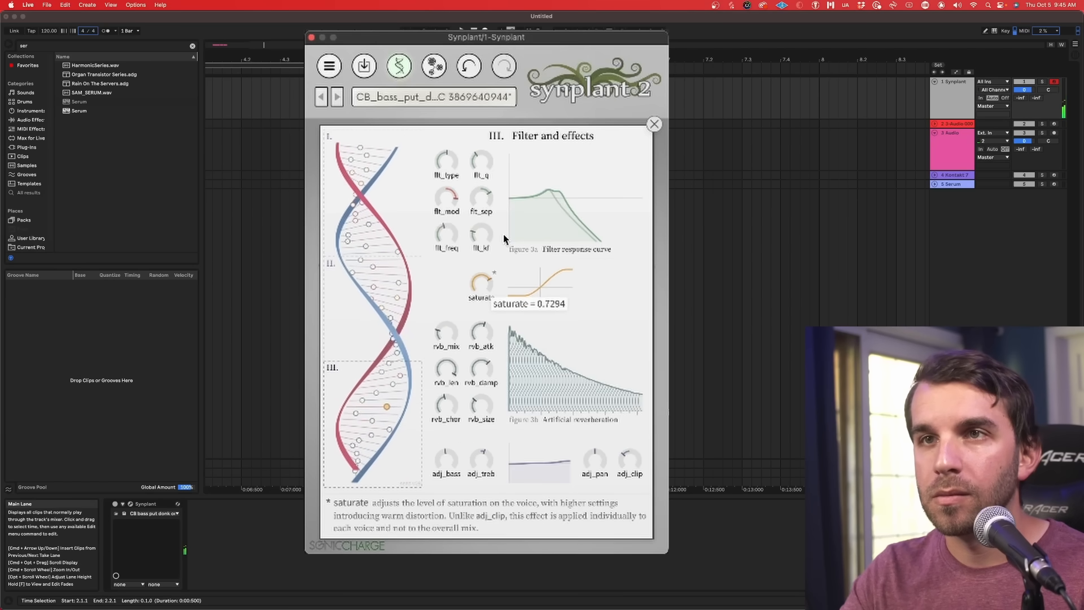
{"action": "left_click_drag", "start_coordinate": [503, 235], "coordinate": [511, 220]}
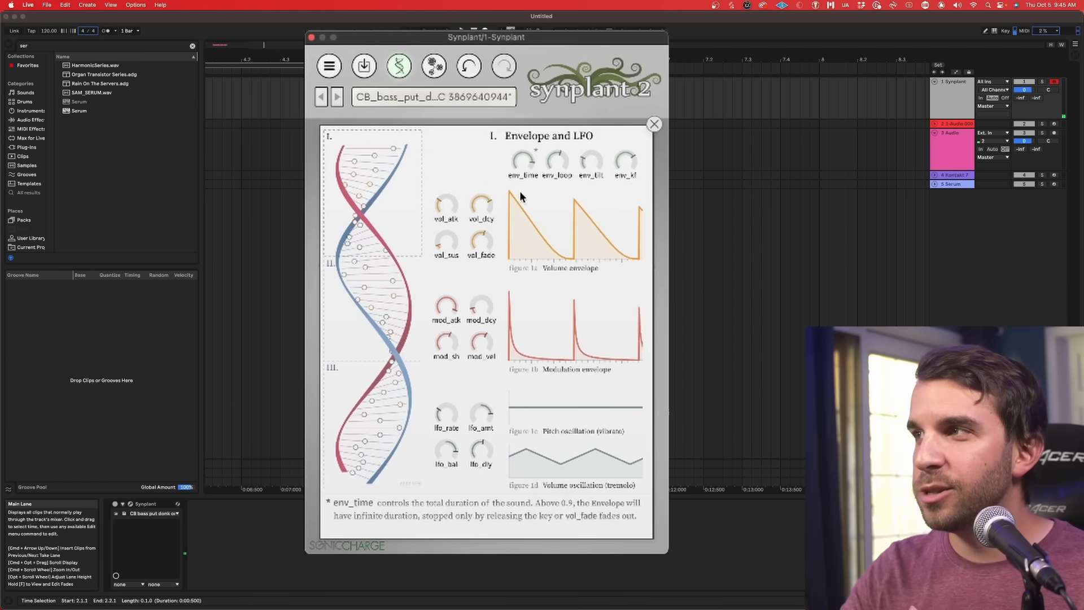
Step: Load Kick Arena 1 from the Battery folder in Finder as the Genopatch reference, preview it and generate patches
{"action": "mouse_move", "coordinate": [391, 608]}
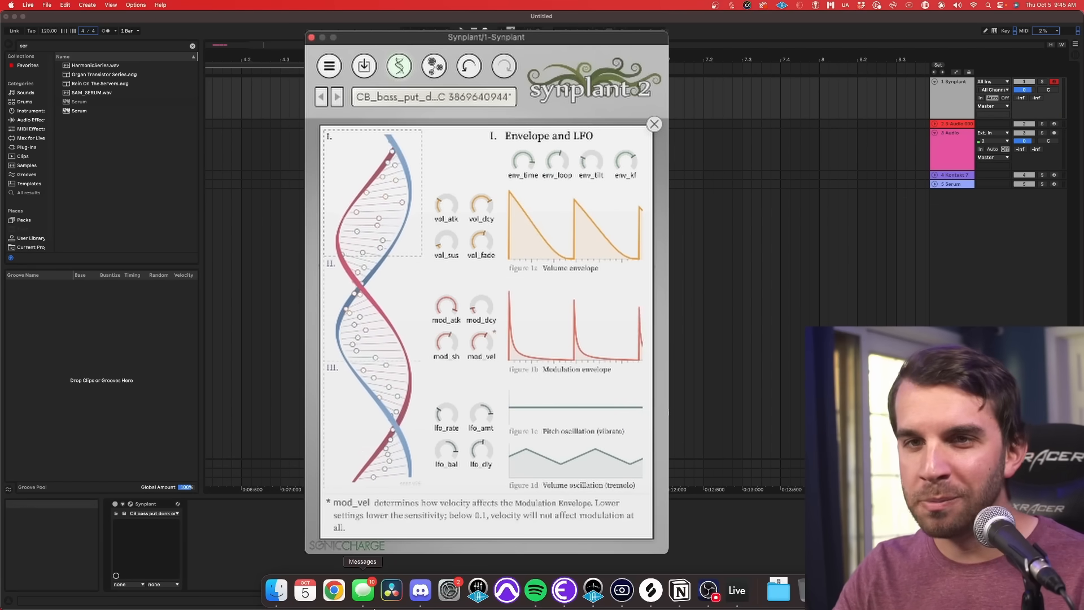
{"action": "left_click", "coordinate": [282, 598]}
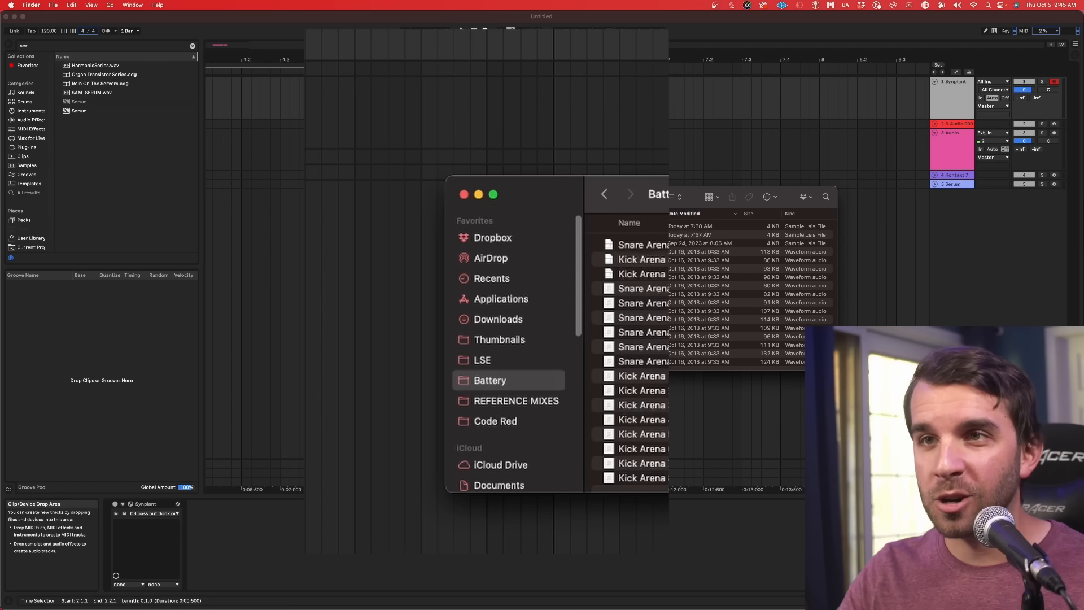
{"action": "left_click", "coordinate": [599, 302]}
{"action": "left_click_drag", "start_coordinate": [598, 302], "coordinate": [480, 302]}
{"action": "left_click", "coordinate": [372, 485]}
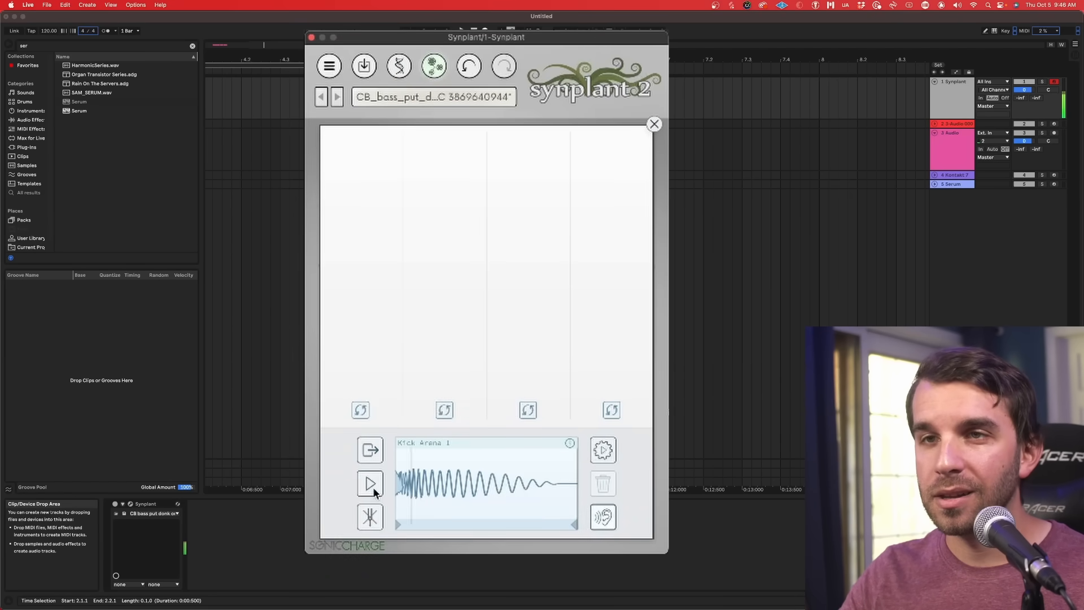
{"action": "left_click", "coordinate": [603, 451]}
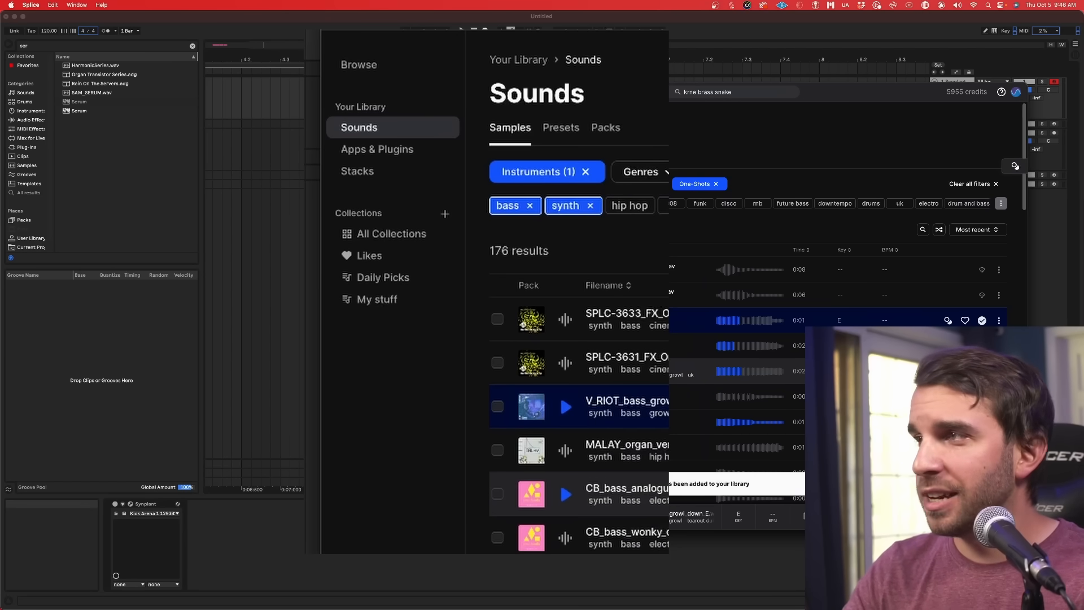
Step: Load V_RIOT_bass_growl_down_E from Splice as the Genopatch reference, preview it and generate patches
{"action": "left_click_drag", "start_coordinate": [655, 401], "coordinate": [474, 484]}
{"action": "key", "text": "super+Tab"}
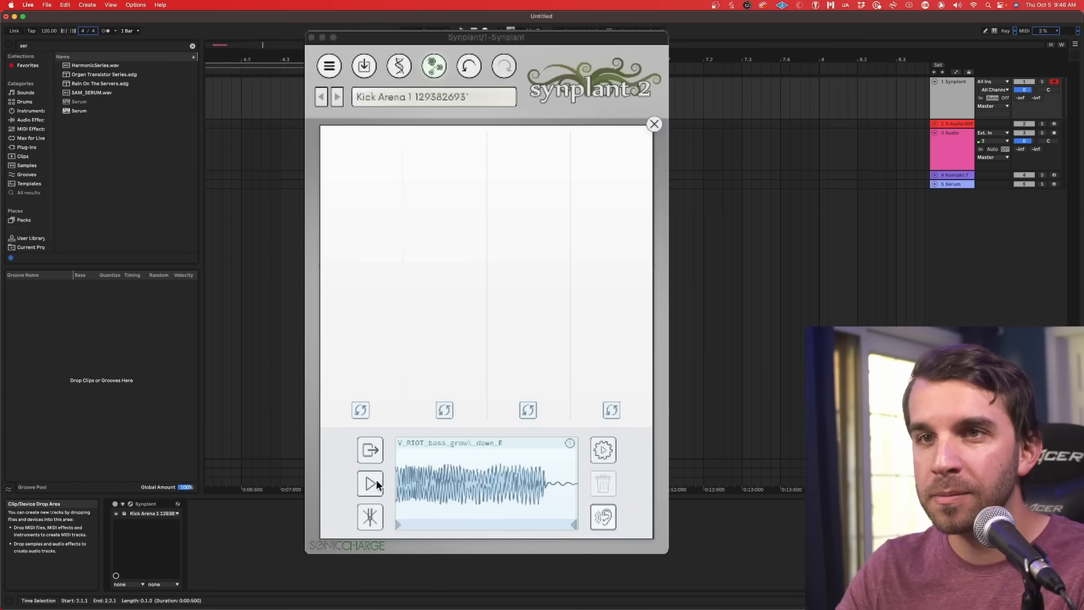
{"action": "left_click", "coordinate": [377, 483]}
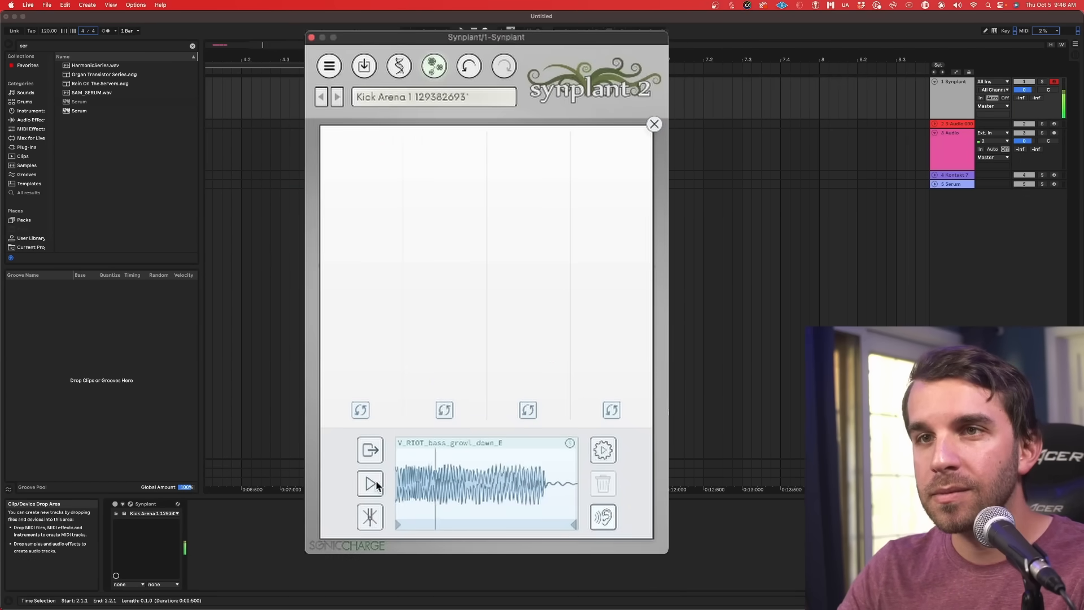
{"action": "left_click", "coordinate": [604, 451]}
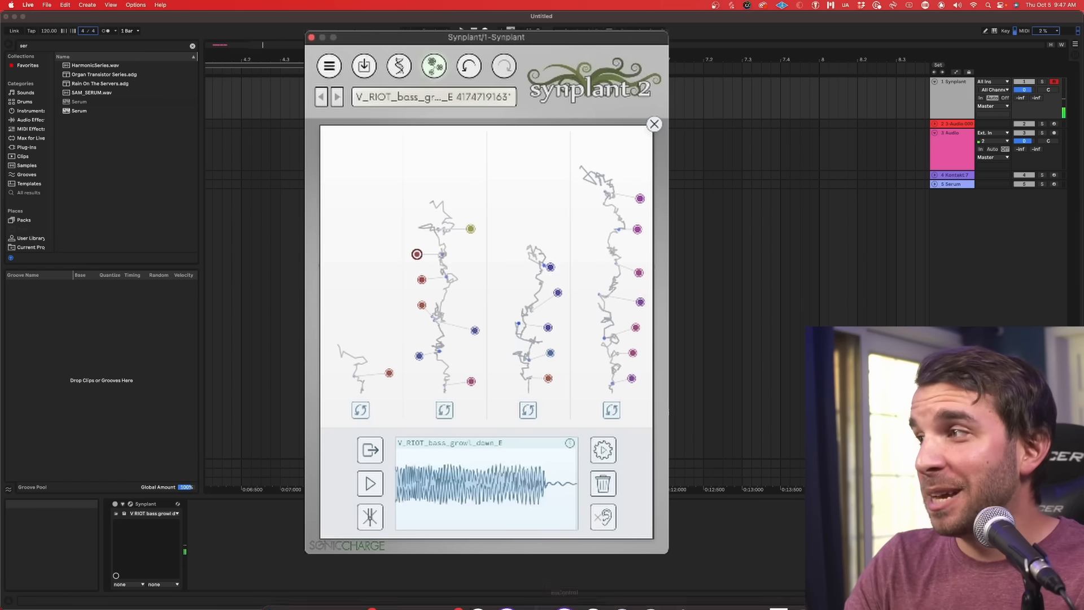
Step: Load the FNAF4_LSE_Verse_Grit sample from Finder as the Genopatch reference, narrow its selection to the middle section and preview it
{"action": "left_click", "coordinate": [273, 591]}
{"action": "left_click_drag", "start_coordinate": [430, 457], "coordinate": [457, 478]}
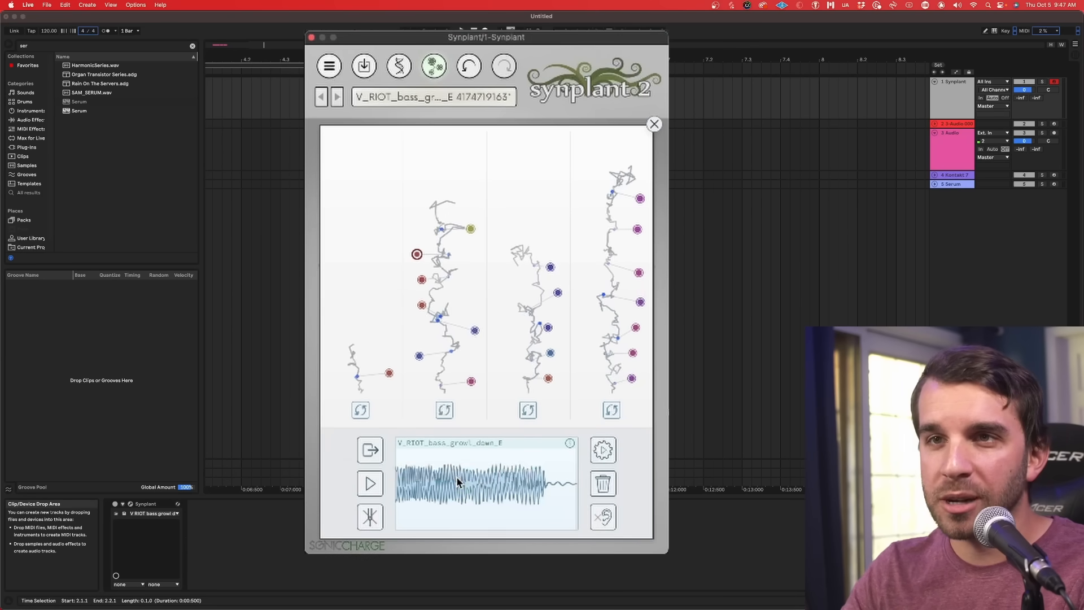
{"action": "mouse_move", "coordinate": [564, 493]}
{"action": "left_mouse_down"}
{"action": "mouse_move", "coordinate": [470, 509]}
{"action": "mouse_move", "coordinate": [553, 481]}
{"action": "mouse_move", "coordinate": [504, 564]}
{"action": "left_mouse_up"}
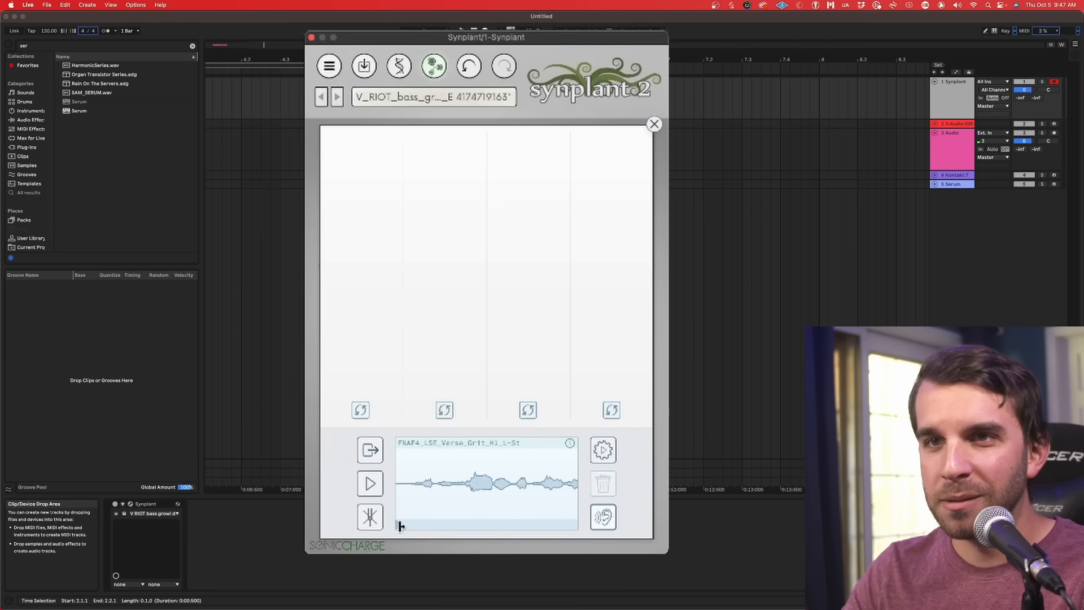
{"action": "left_click_drag", "start_coordinate": [476, 514], "coordinate": [542, 536]}
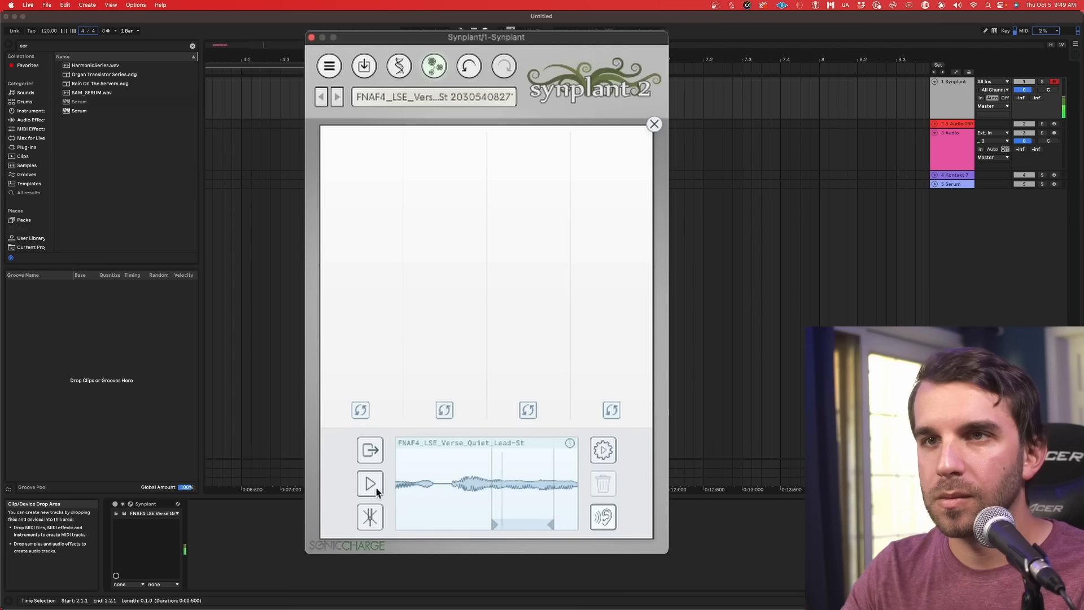
{"action": "left_click", "coordinate": [376, 490]}
Step: Preview the selected part of the FNAF4_LSE_Verse_Quiet_Lead-St reference and generate patches from it
{"action": "left_click", "coordinate": [372, 486]}
{"action": "left_click", "coordinate": [608, 446]}
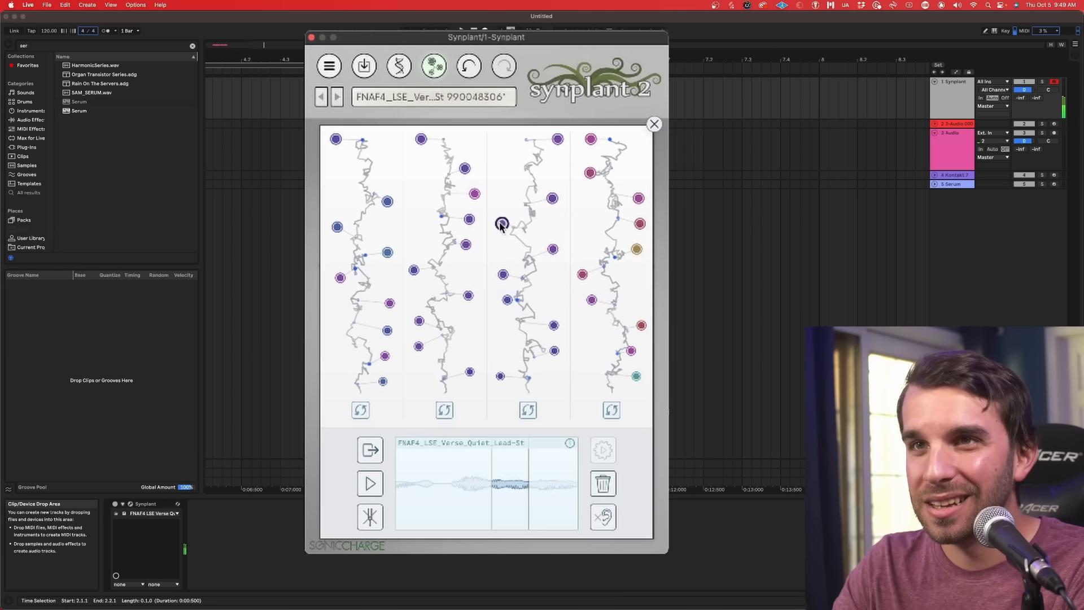
Step: Open the gene controls of the patch generated from the quiet lead and lower Oscillator A's a_mod to 0.4884
{"action": "left_click", "coordinate": [398, 67]}
{"action": "mouse_move", "coordinate": [443, 309]}
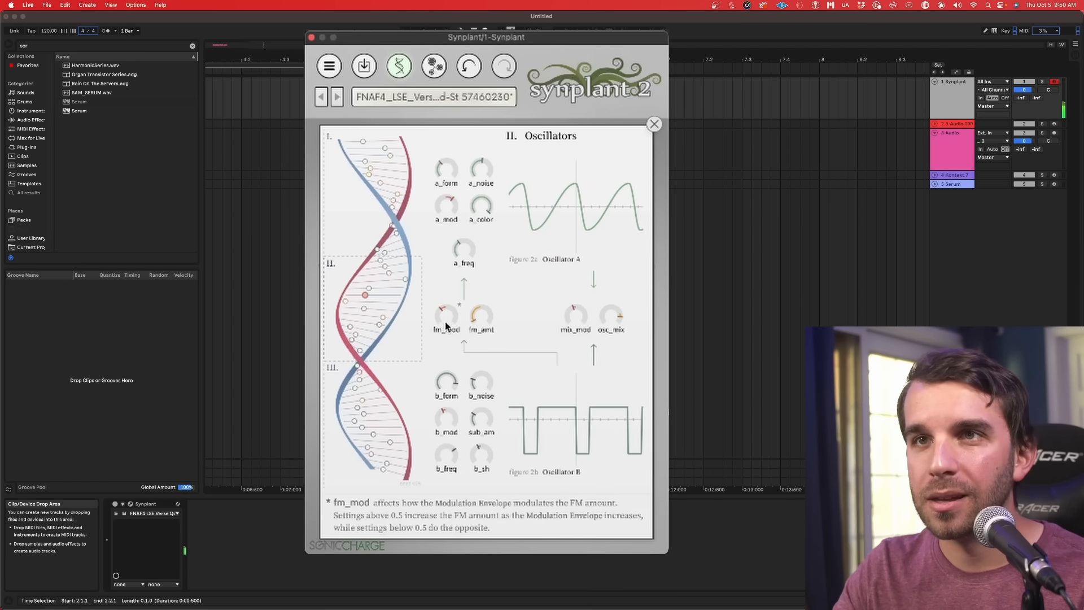
{"action": "left_click_drag", "start_coordinate": [446, 211], "coordinate": [444, 229]}
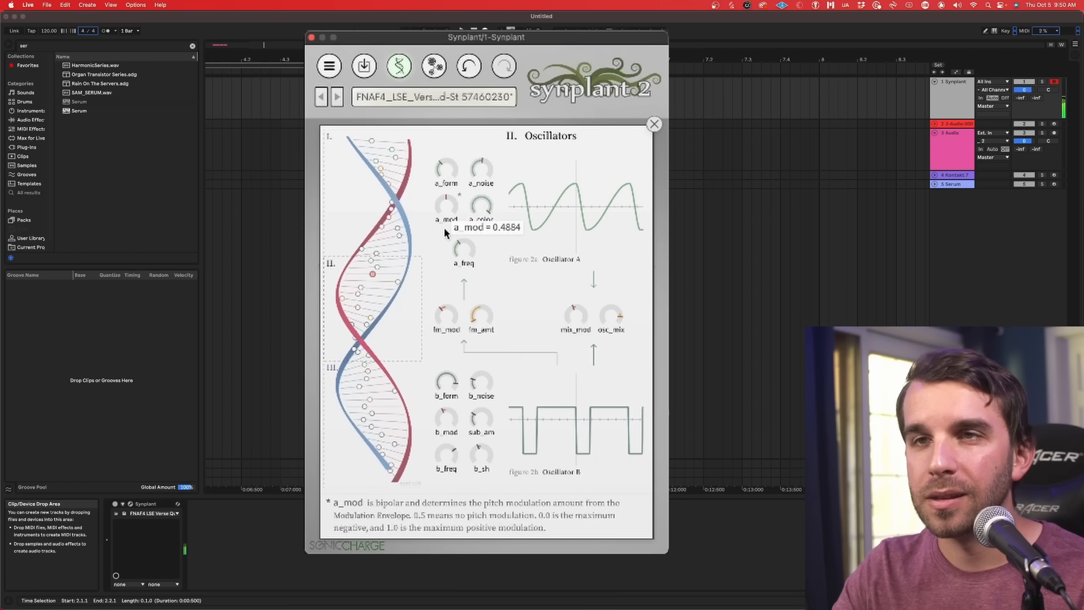